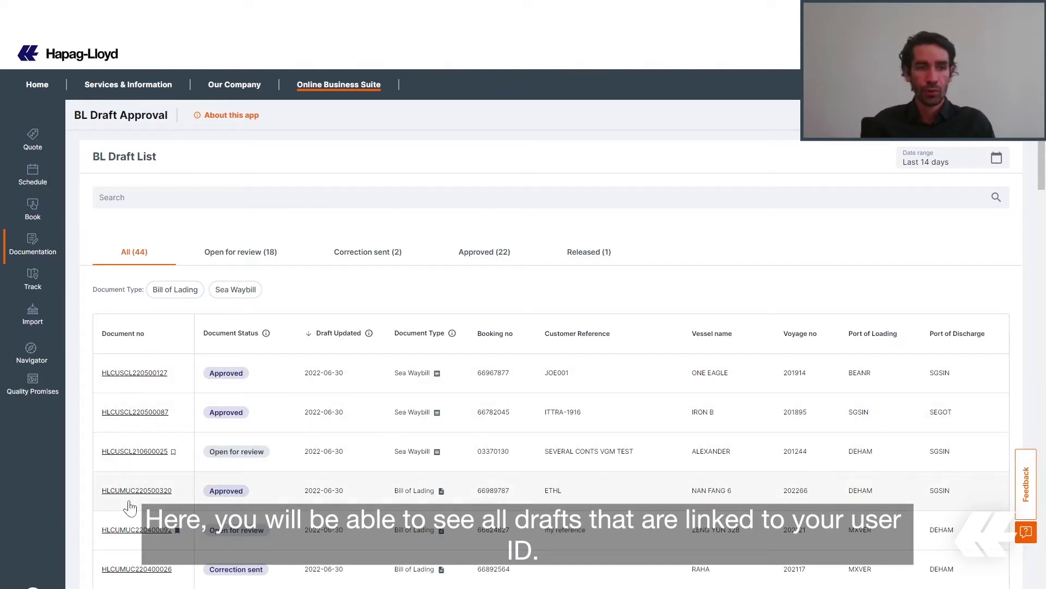
pyautogui.scroll(-2, 264, 483)
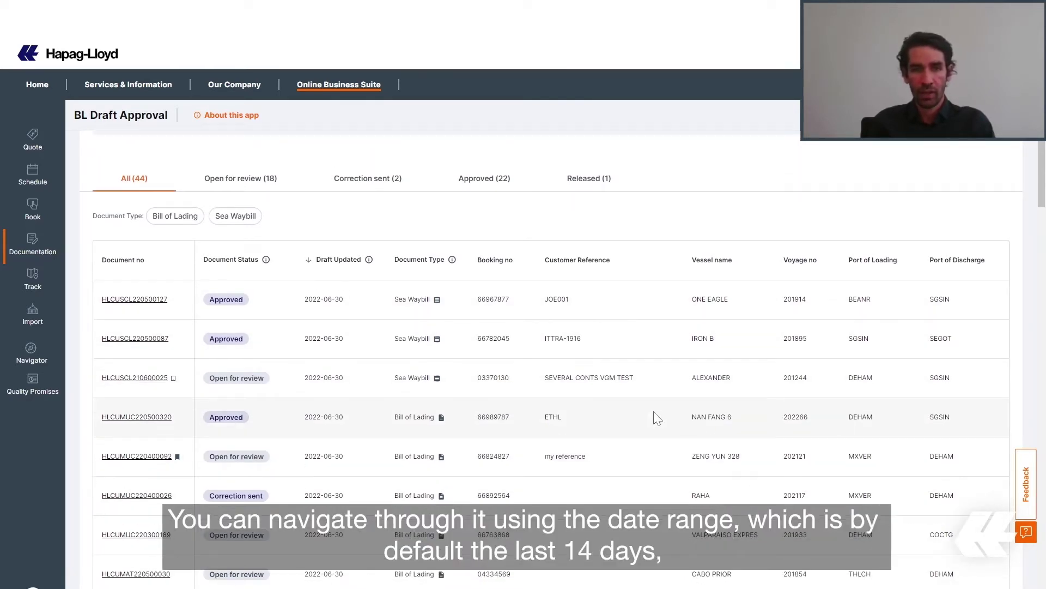
pyautogui.scroll(2, 656, 420)
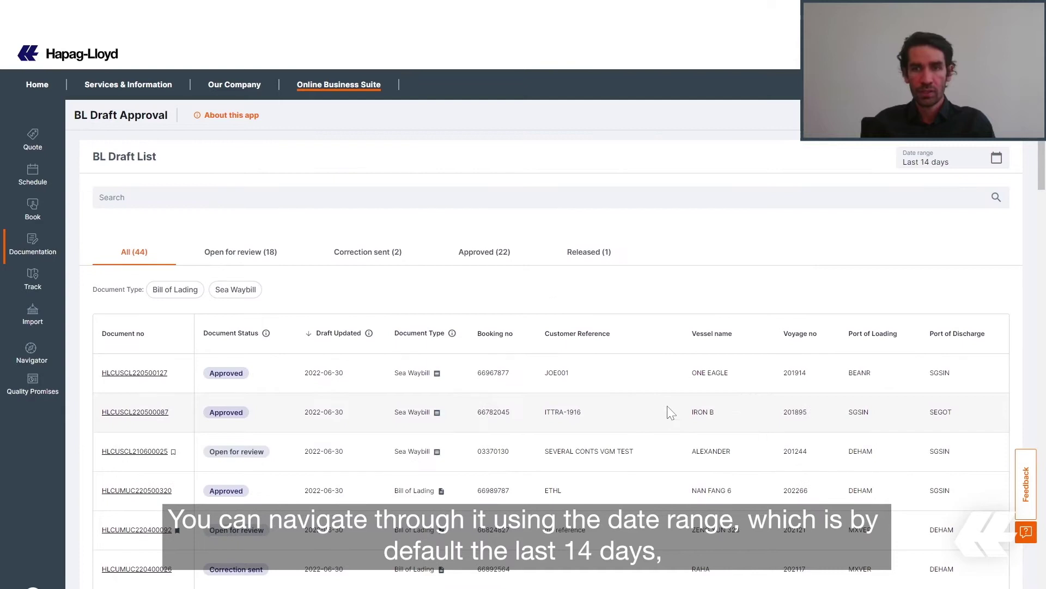
pyautogui.click(946, 162)
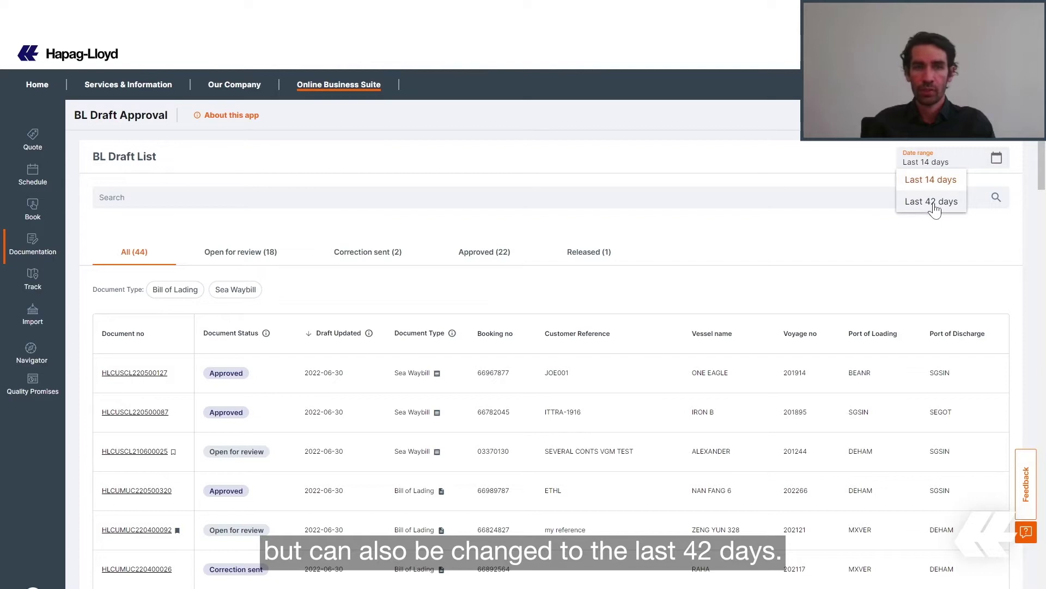
pyautogui.click(392, 199)
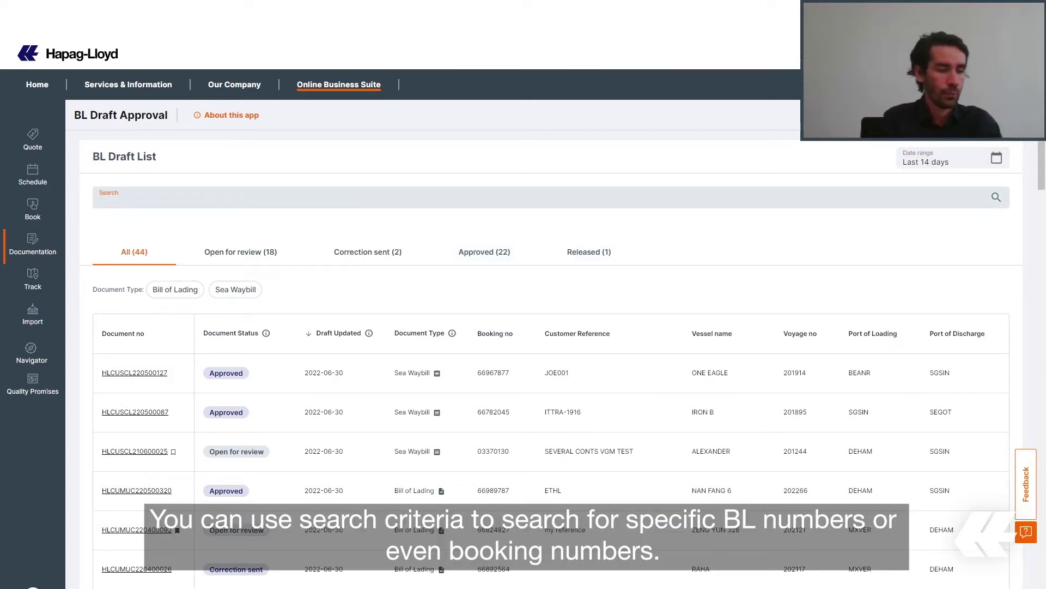
pyautogui.write('127')
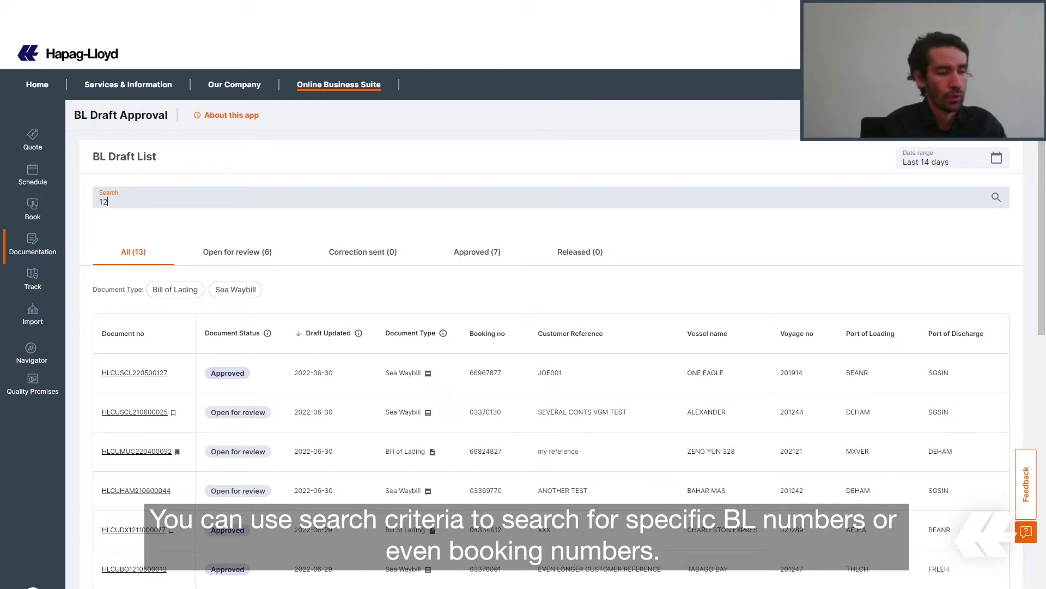
pyautogui.press('BackSpace')
pyautogui.press('BackSpace')
pyautogui.press('BackSpace')
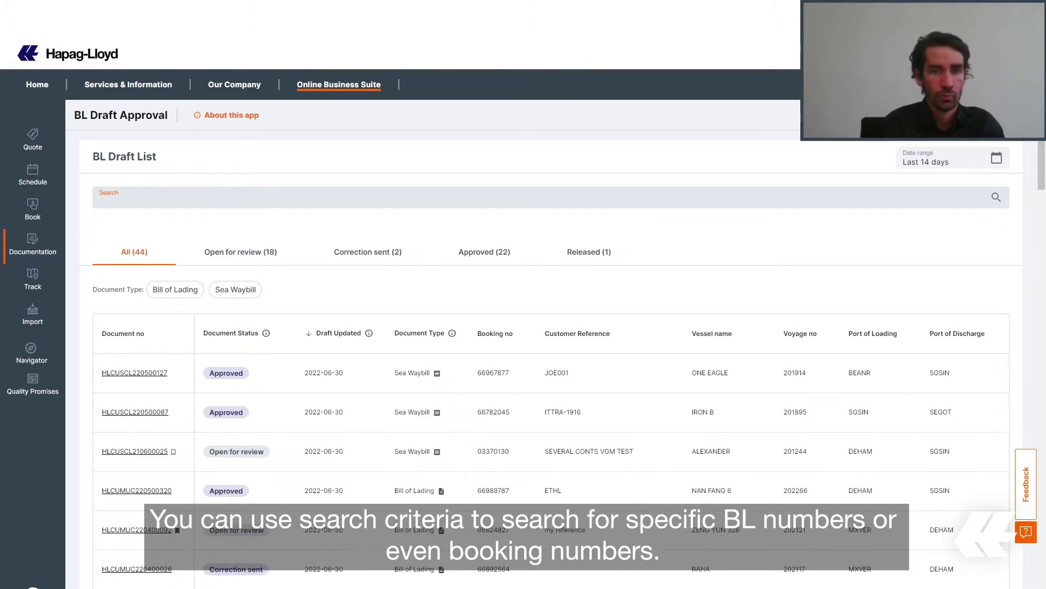
pyautogui.write('877')
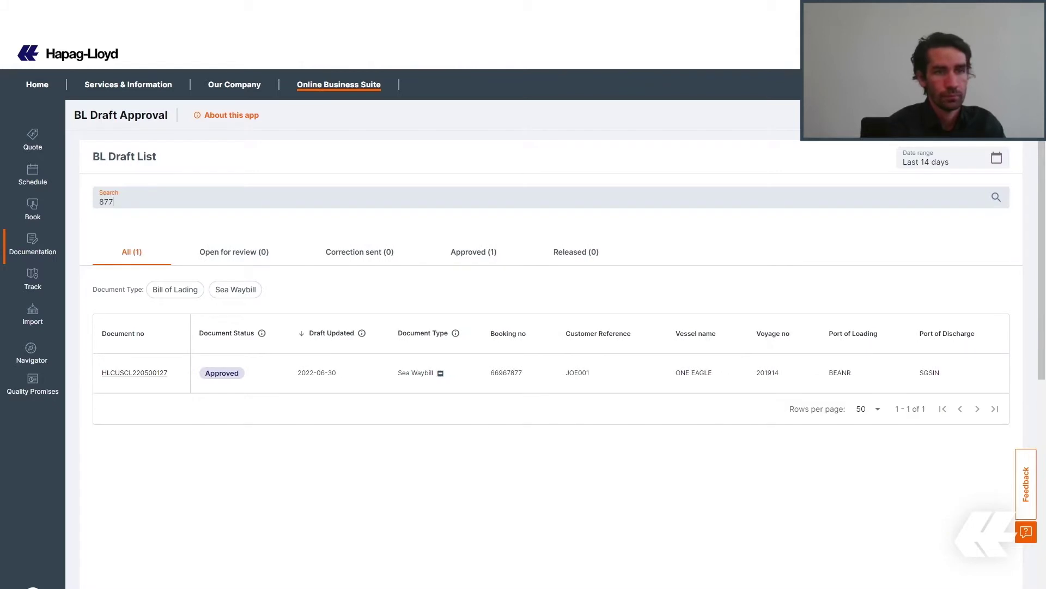
pyautogui.press('BackSpace')
pyautogui.press('BackSpace')
pyautogui.press('BackSpace')
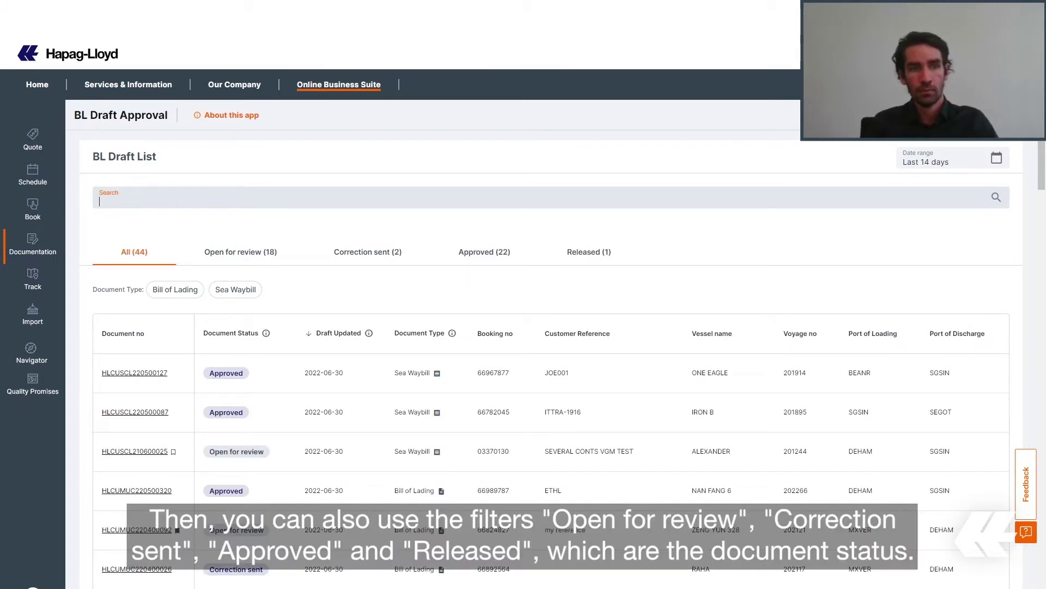
# Browse the Open for review, Corrections sent, Approved and Released tabs, then list All drafts by Customer Reference.
pyautogui.click(240, 263)
pyautogui.click(348, 254)
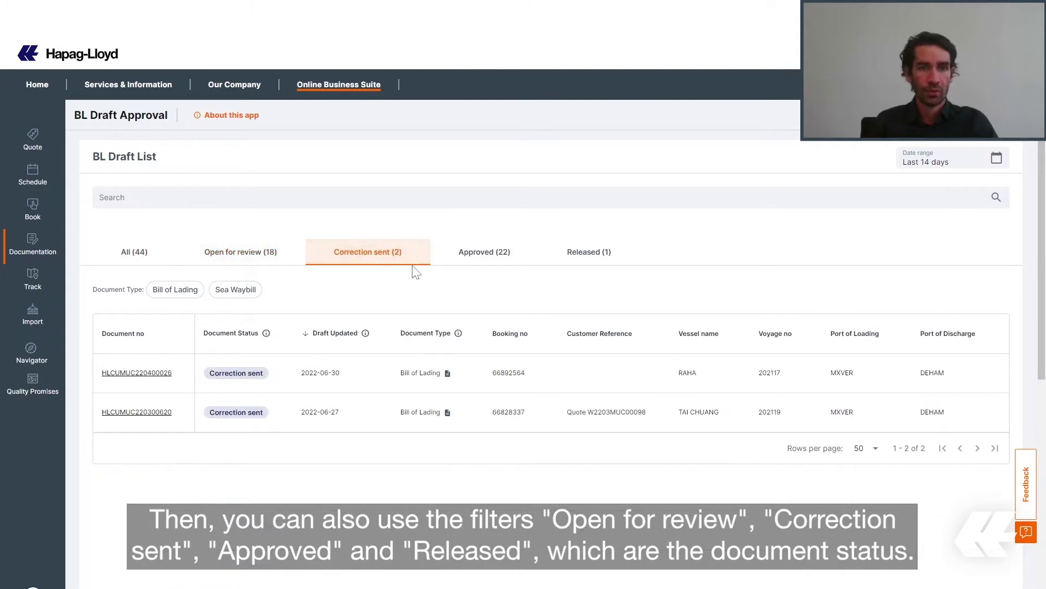
pyautogui.click(481, 251)
pyautogui.click(598, 251)
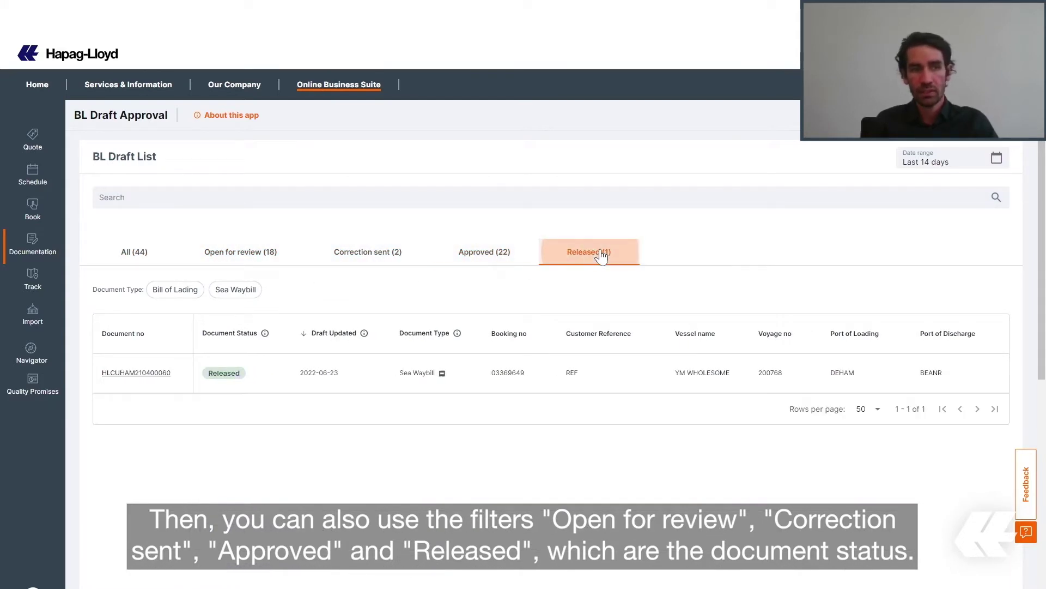
pyautogui.click(136, 260)
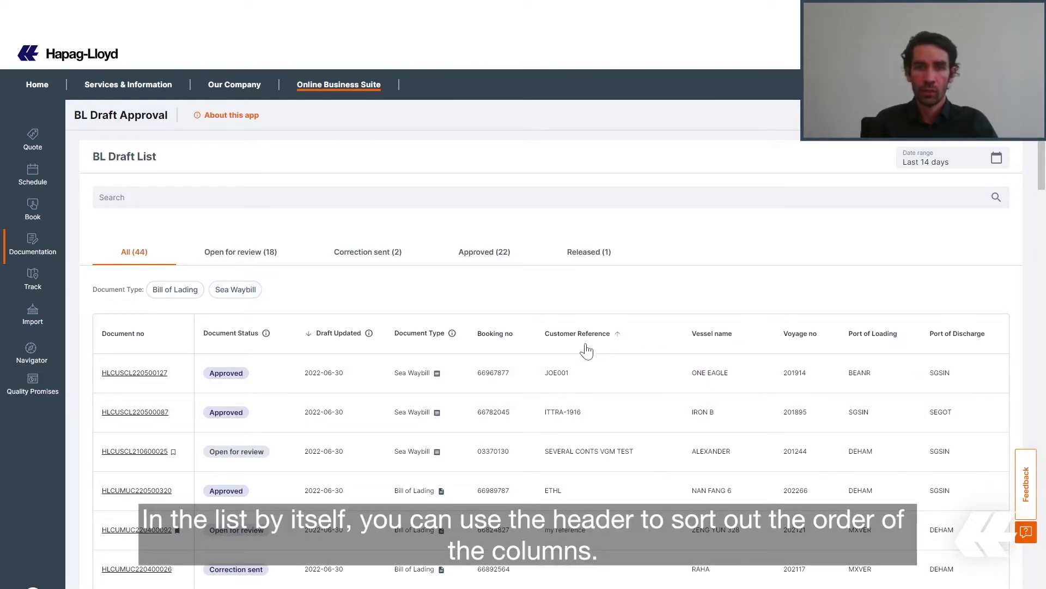
pyautogui.click(569, 340)
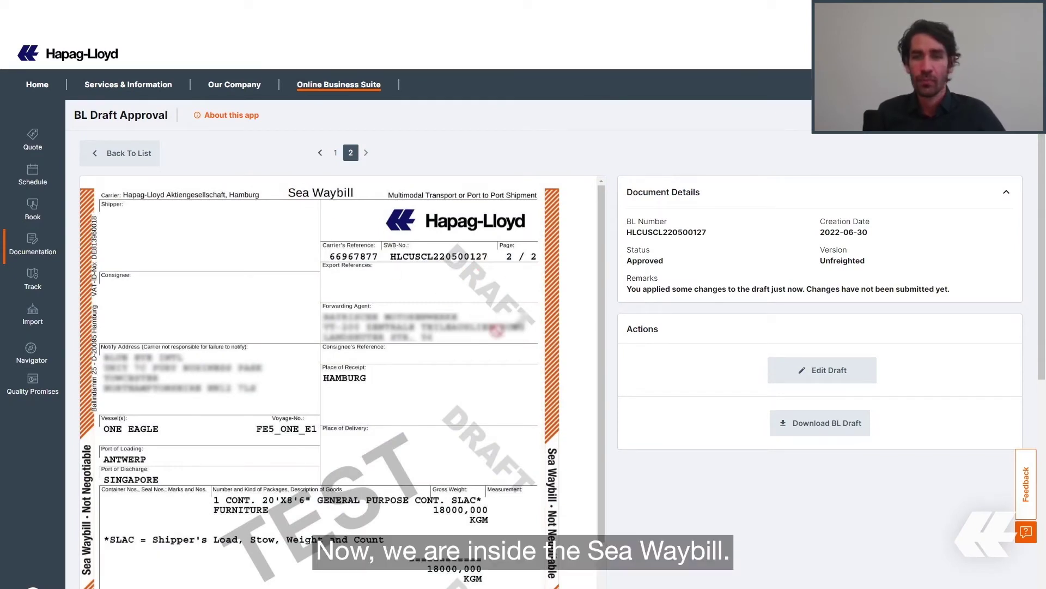
# Put the Sea Waybill draft into editing and paste 'Hapag-Lloyd AG' as the Shipper.
pyautogui.click(803, 371)
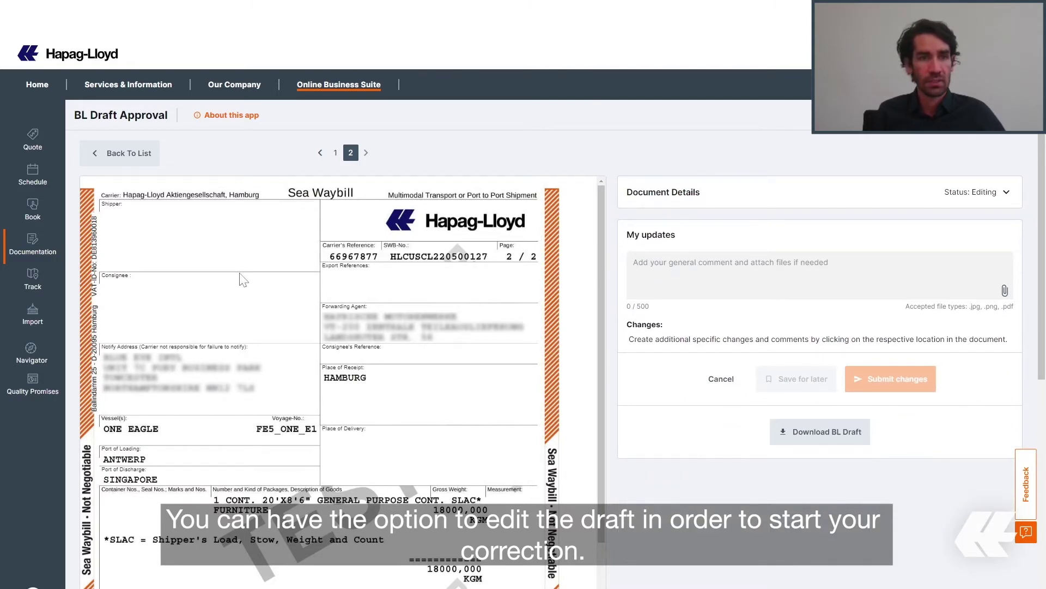
pyautogui.click(103, 215)
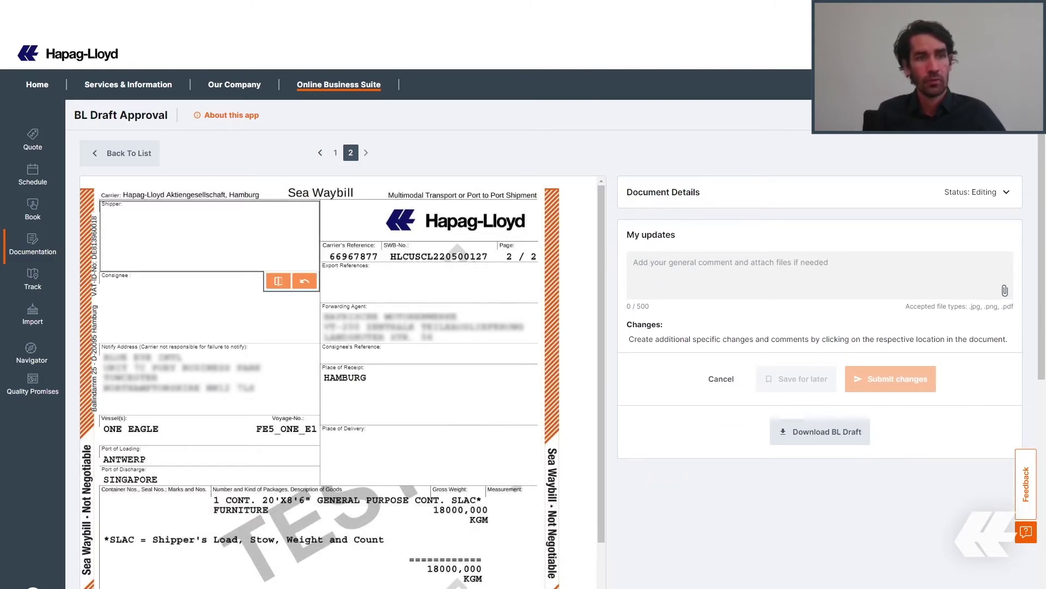
pyautogui.click(210, 305)
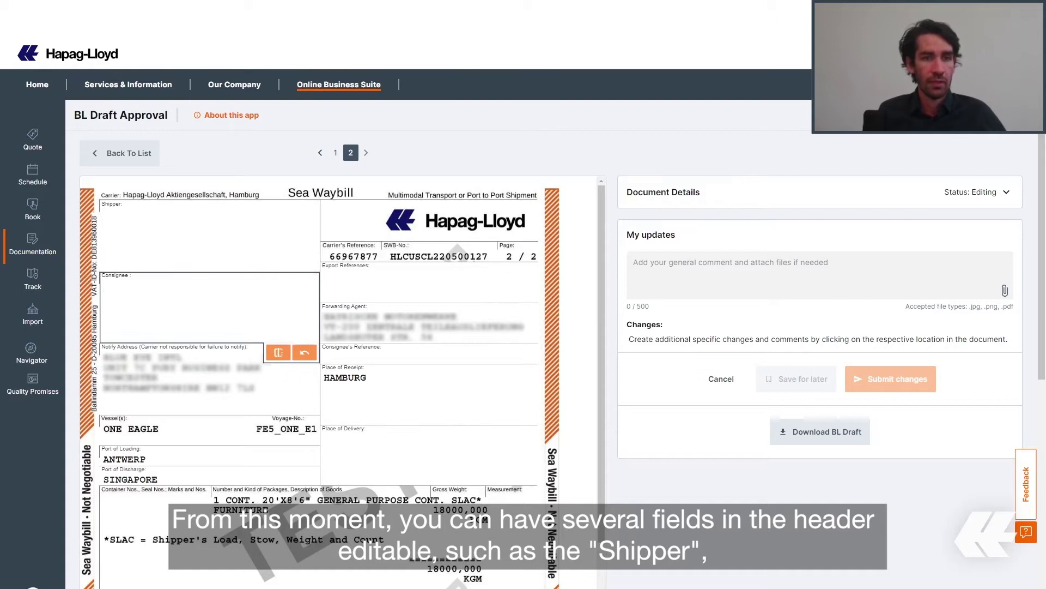
pyautogui.click(210, 235)
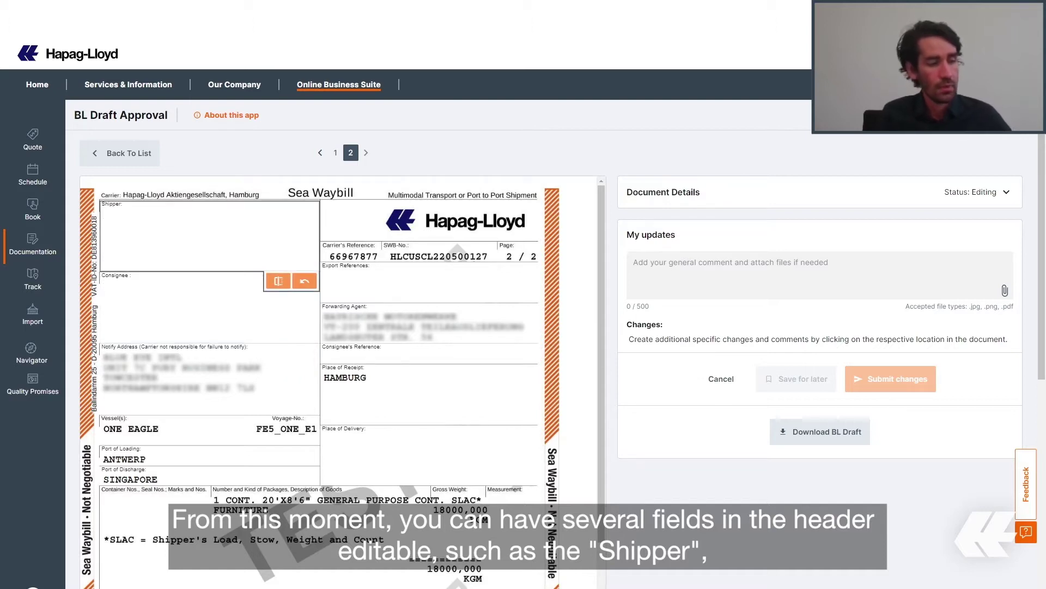
pyautogui.write('Hapag-Lloyd AG')
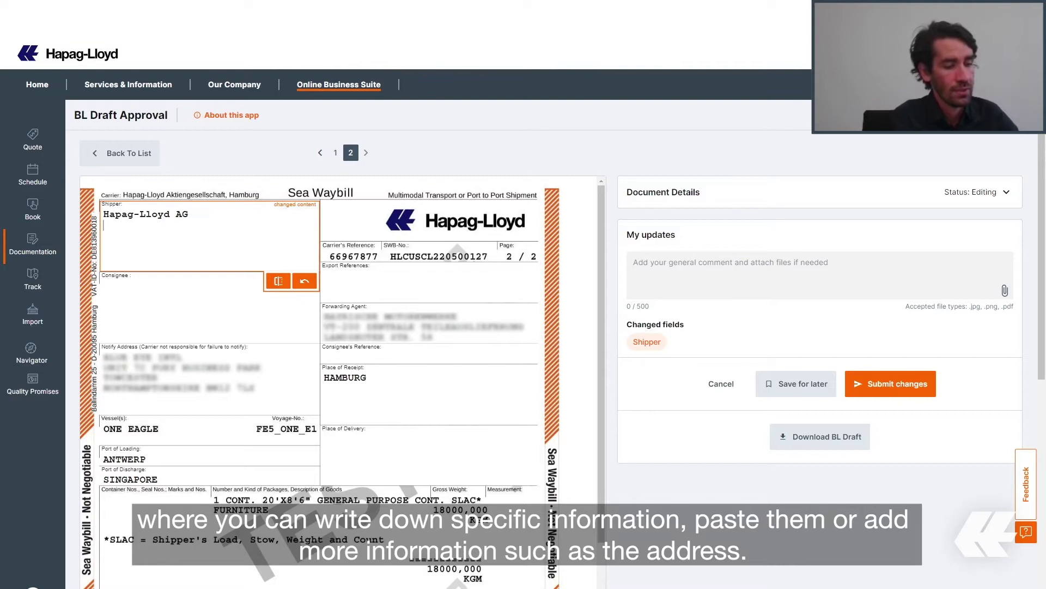
# Type 'Hamburg, Ge' in the Shipper, compare original and changed content, undo, then re-paste Hapag-Lloyd AG.
pyautogui.write('Hamburg, G')
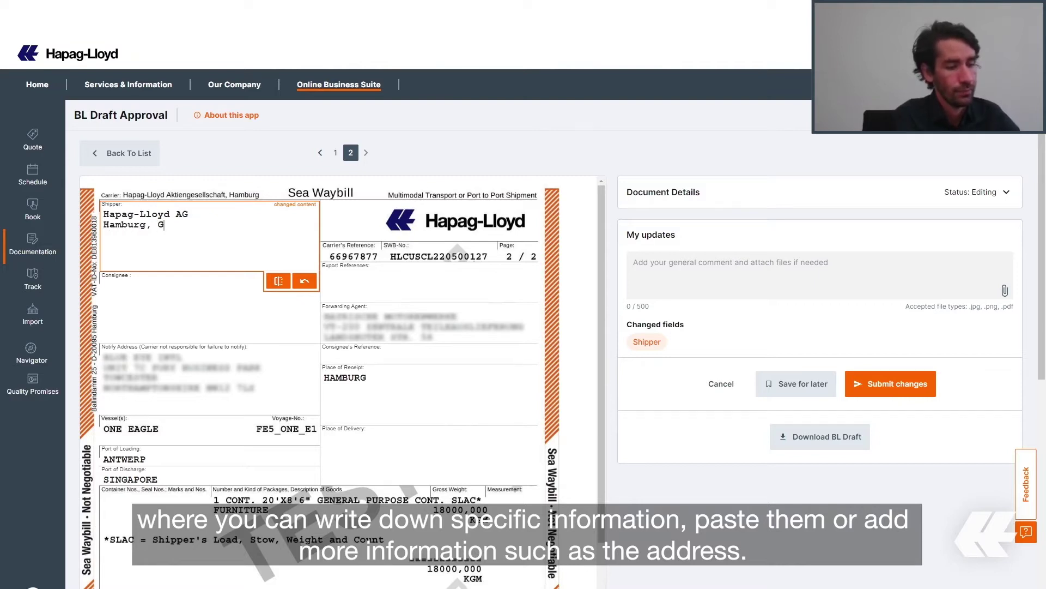
pyautogui.write('ermany')
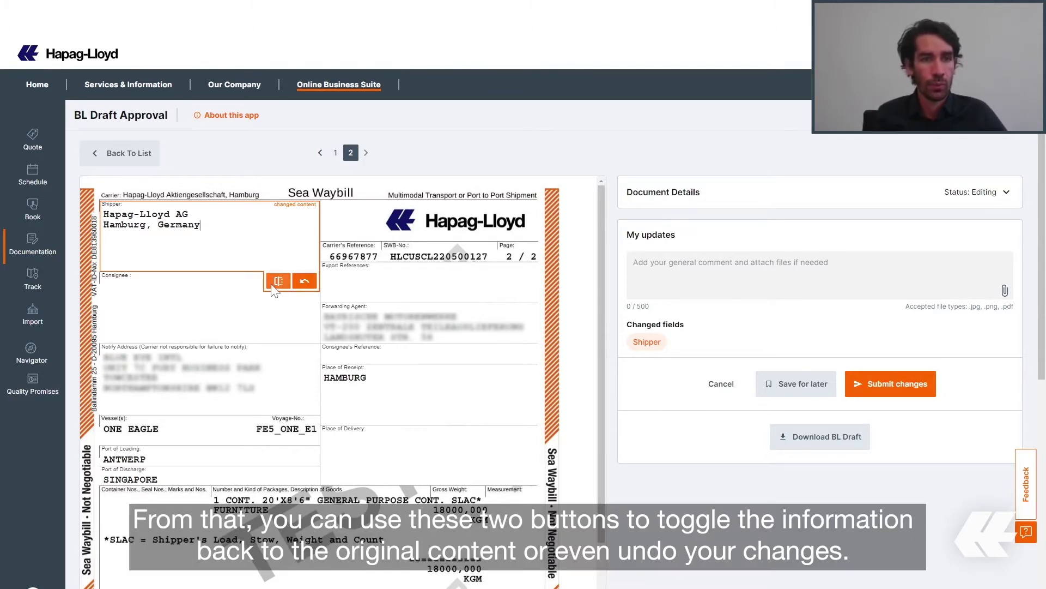
pyautogui.click(279, 281)
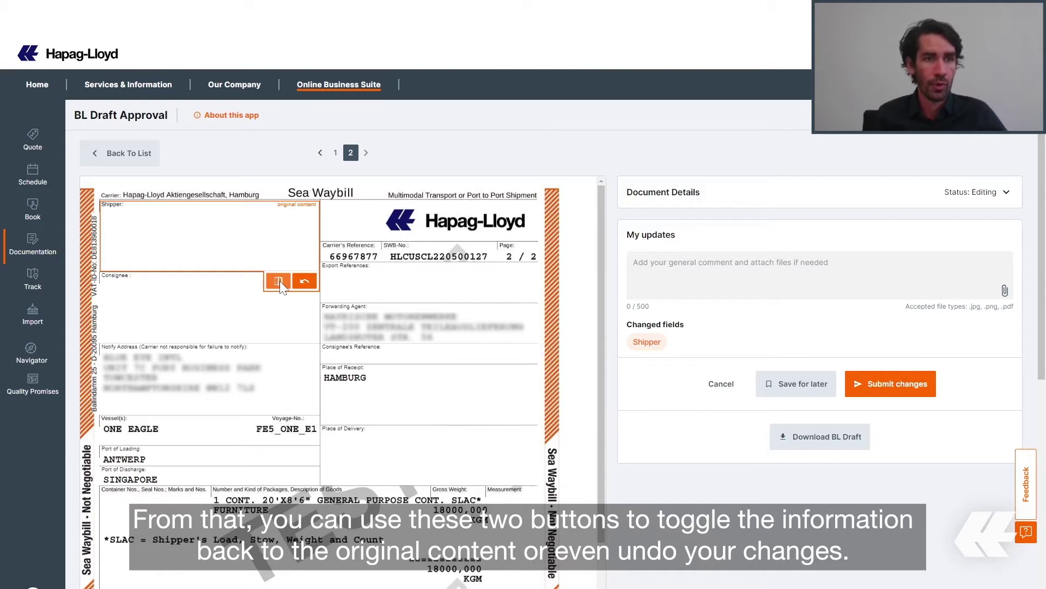
pyautogui.click(276, 279)
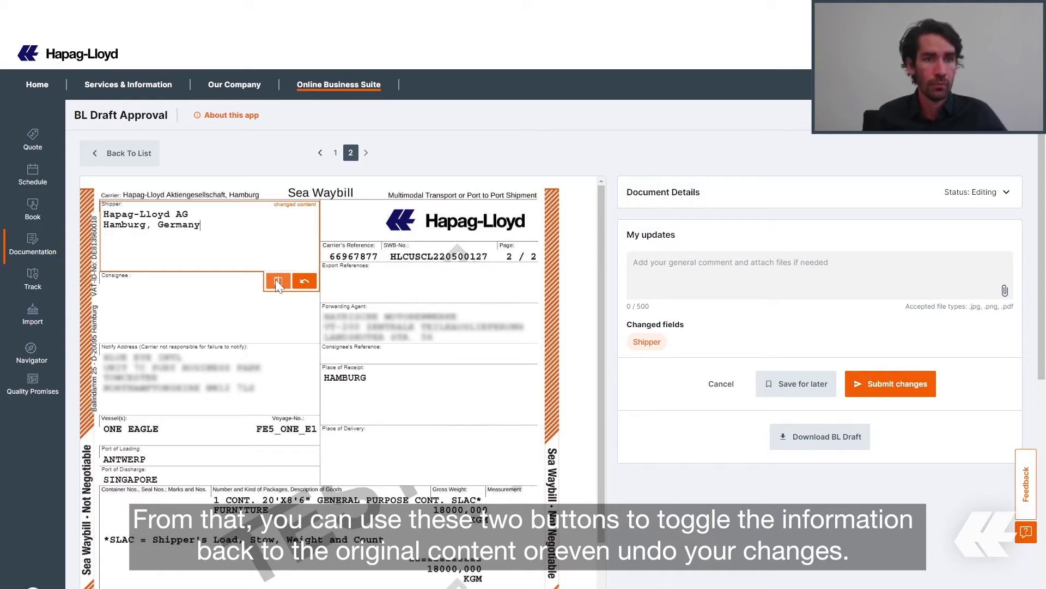
pyautogui.click(305, 282)
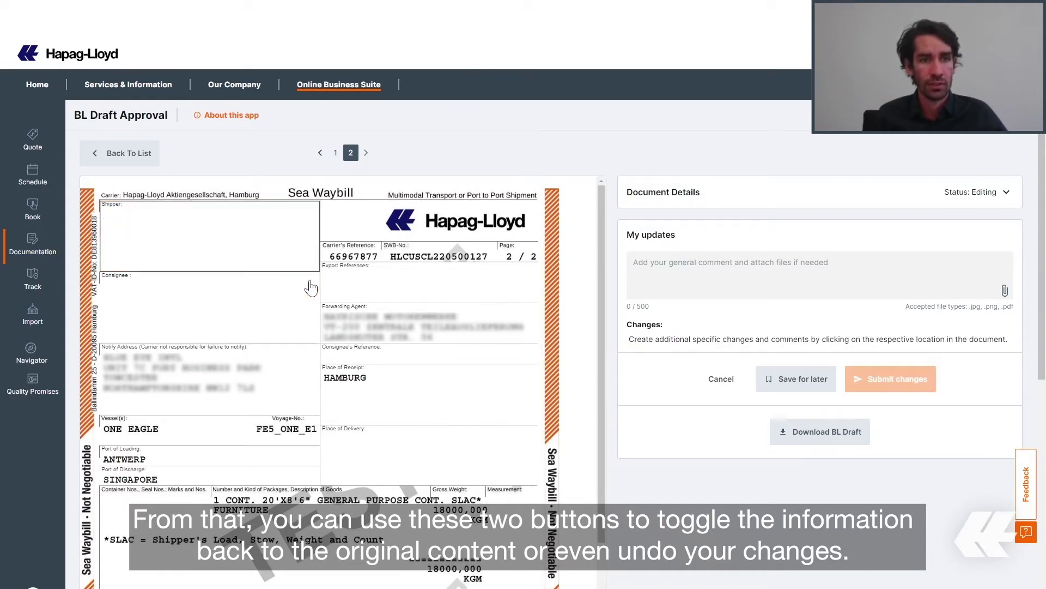
pyautogui.write('Hapag-Lloyd AG')
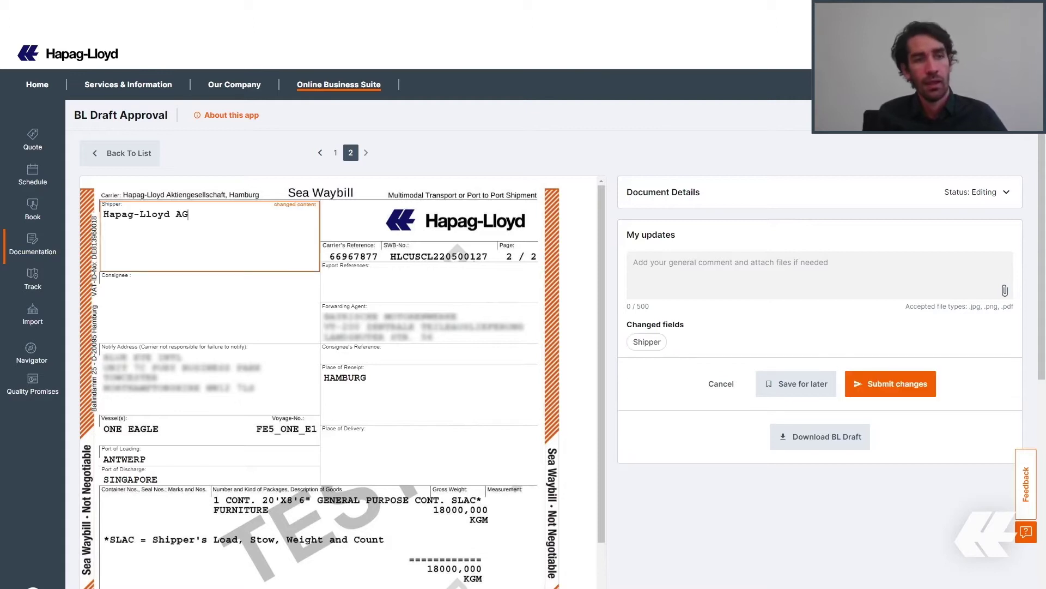
pyautogui.click(163, 305)
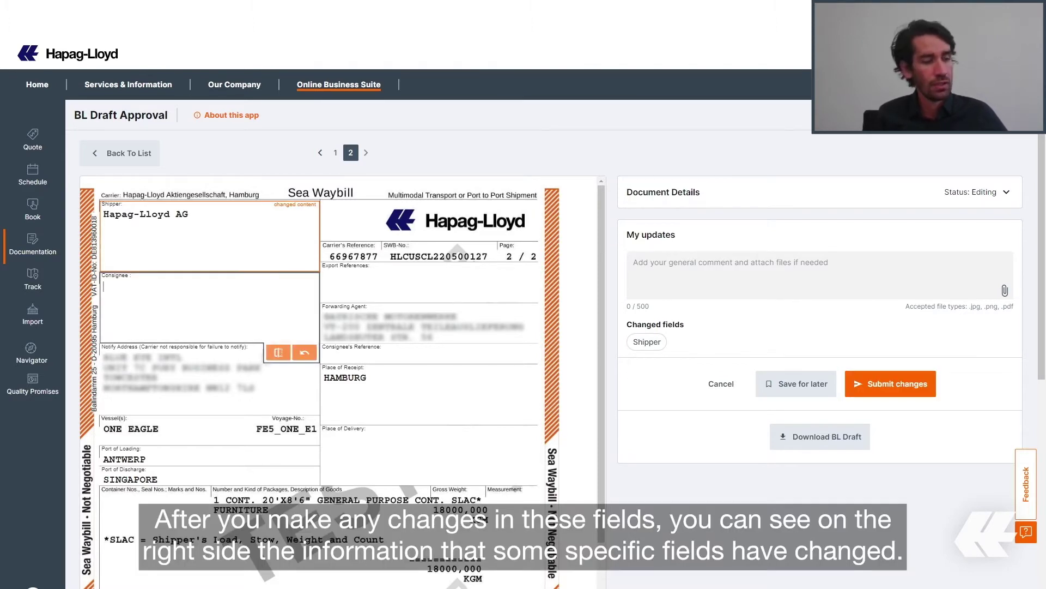
# Paste 'Hapag-Lloyd AG' into the Consignee field and scroll down the waybill.
pyautogui.write('Hapag-Lloyd AG')
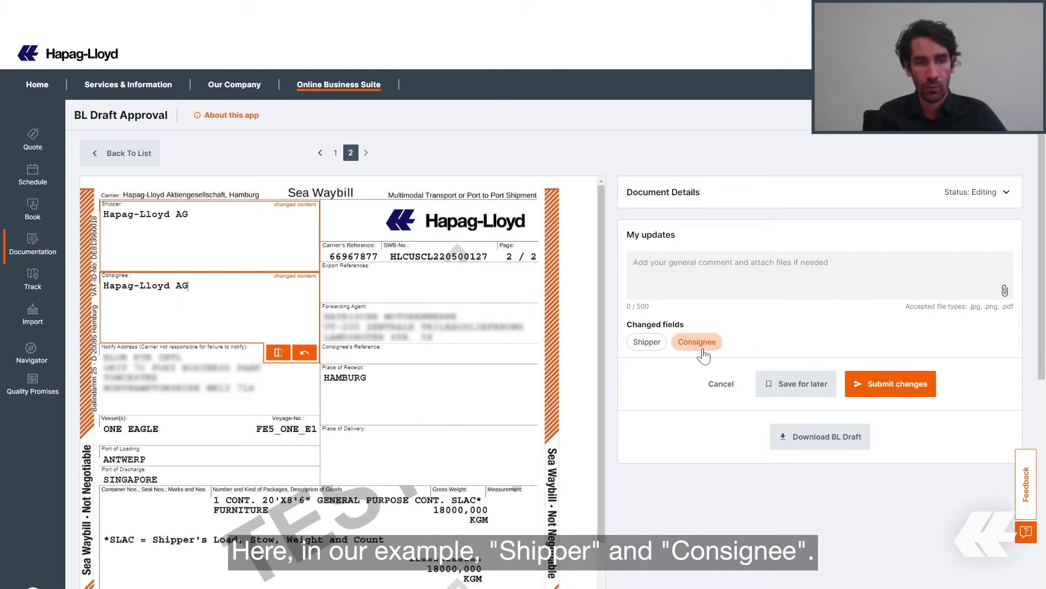
pyautogui.scroll(-3, 352, 363)
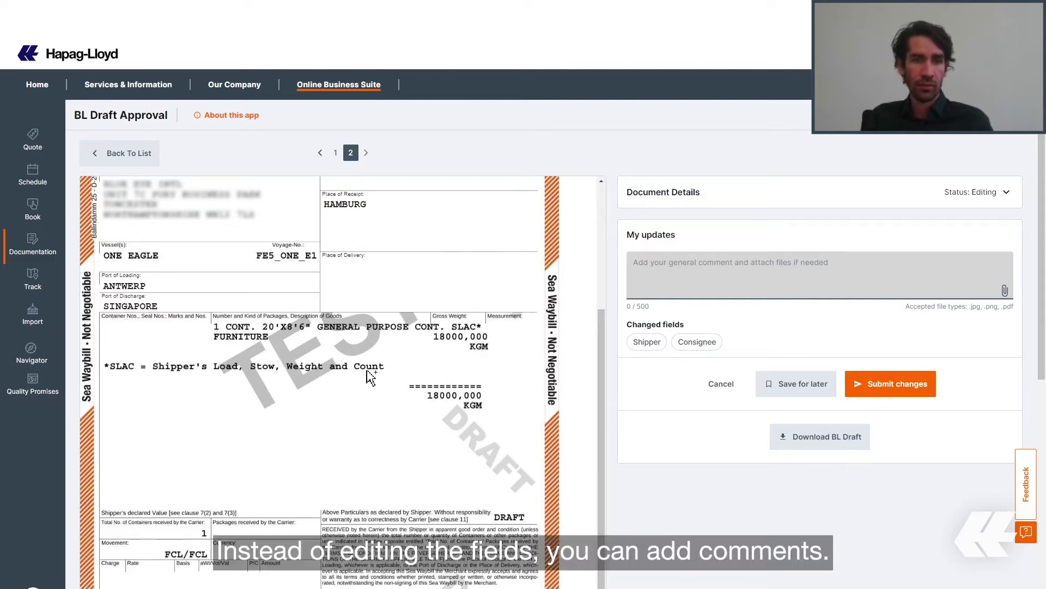
# Comment the gross weight as 17500 and the FURNITURE commodity as Toys.
pyautogui.click(442, 346)
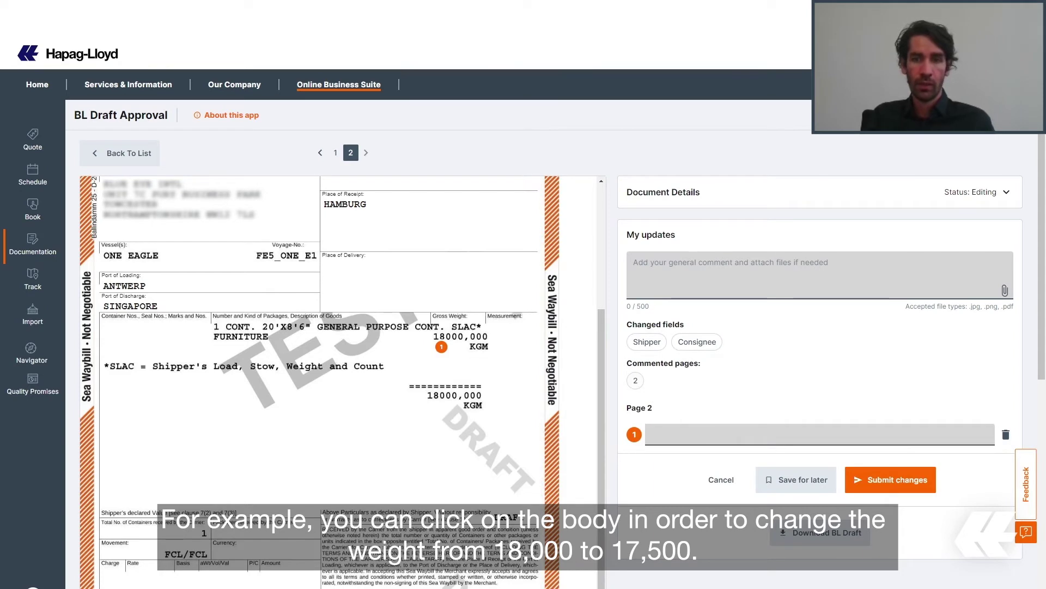
pyautogui.write('17500')
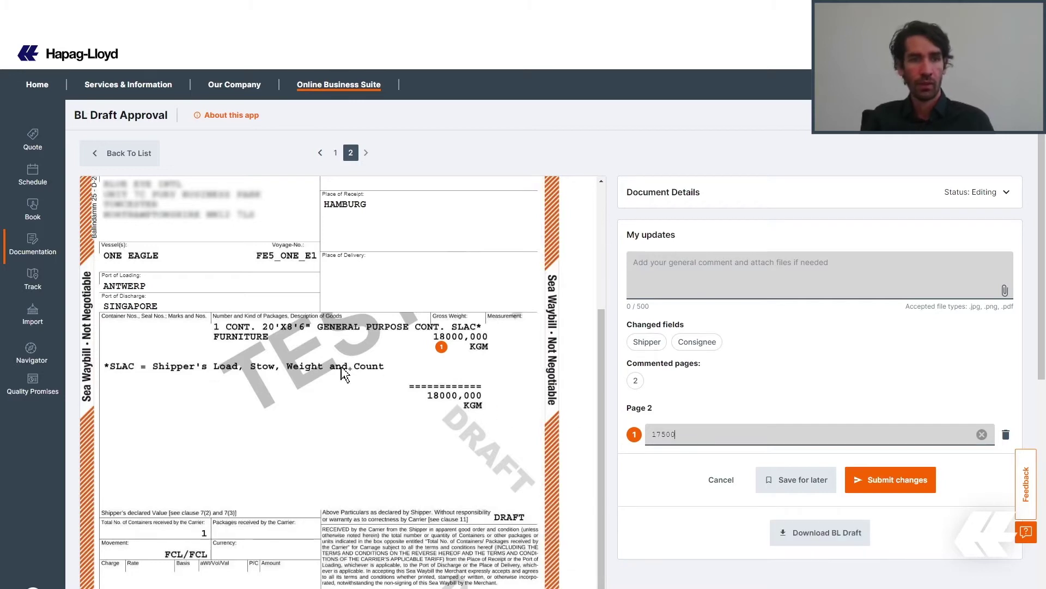
pyautogui.click(231, 346)
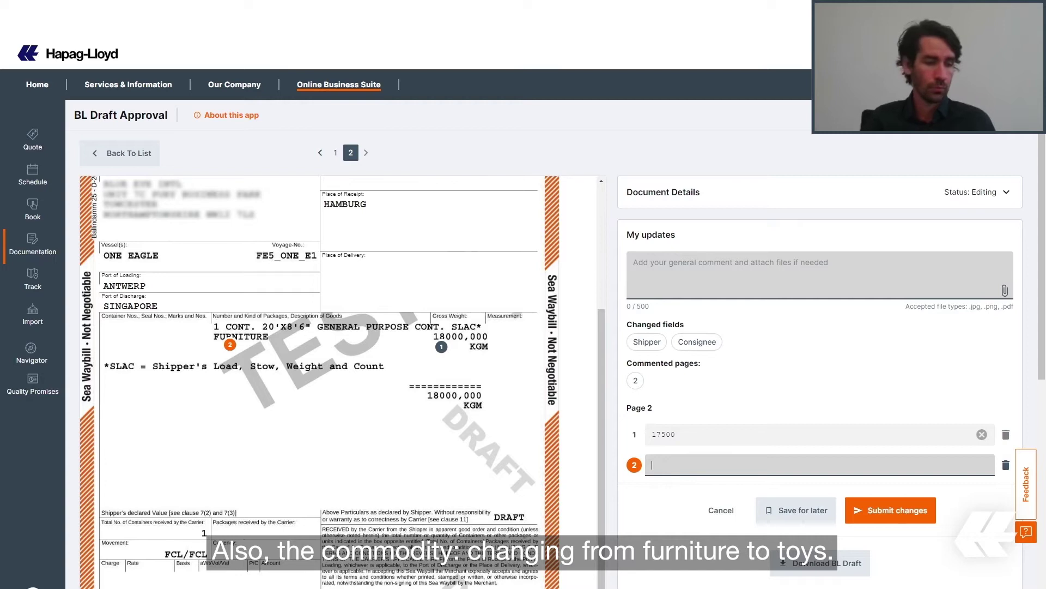
pyautogui.write('Toys')
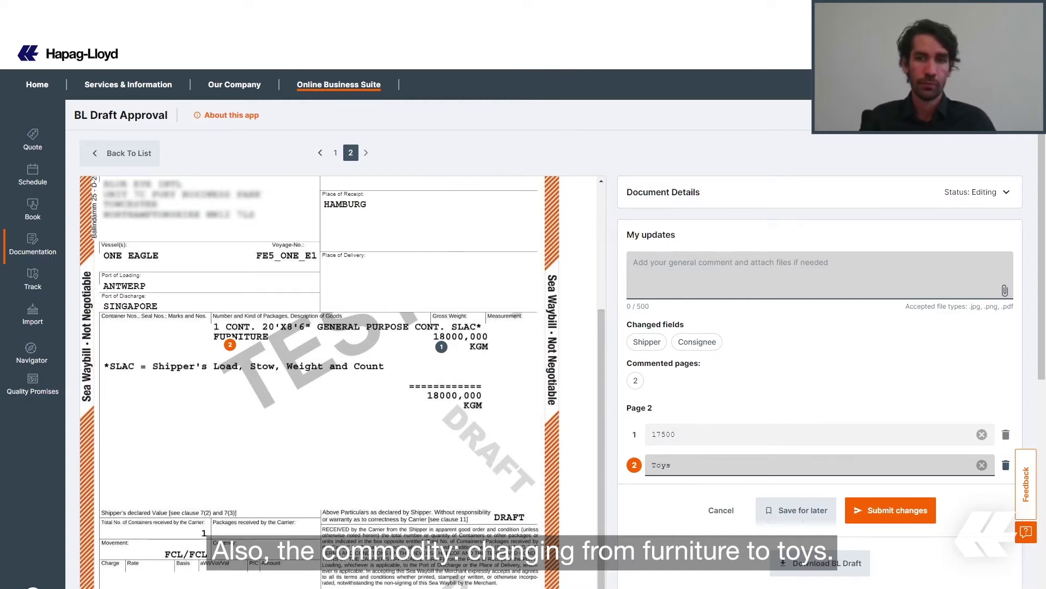
pyautogui.click(761, 436)
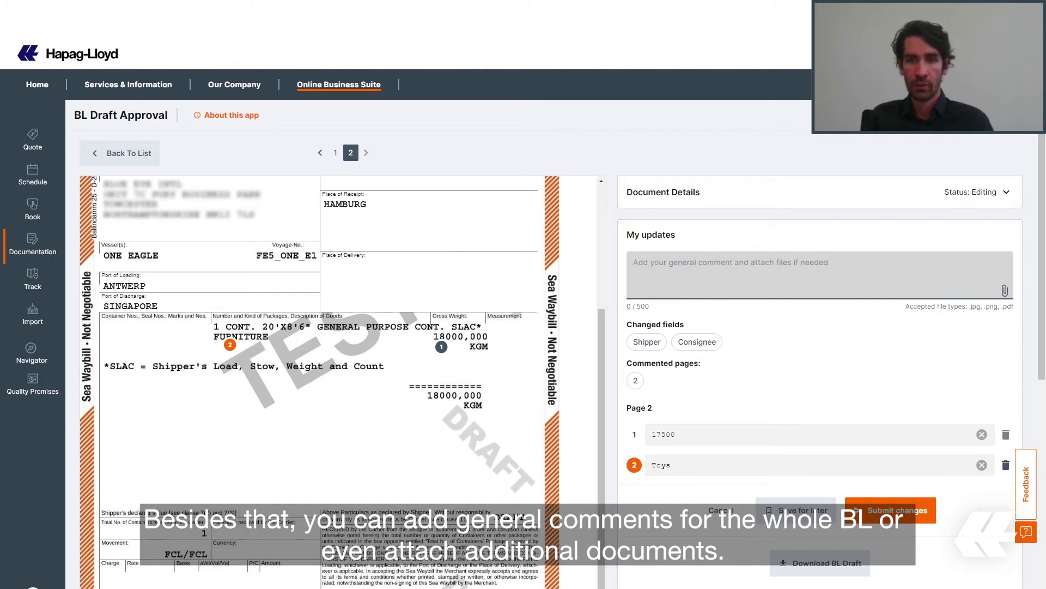
pyautogui.click(1006, 291)
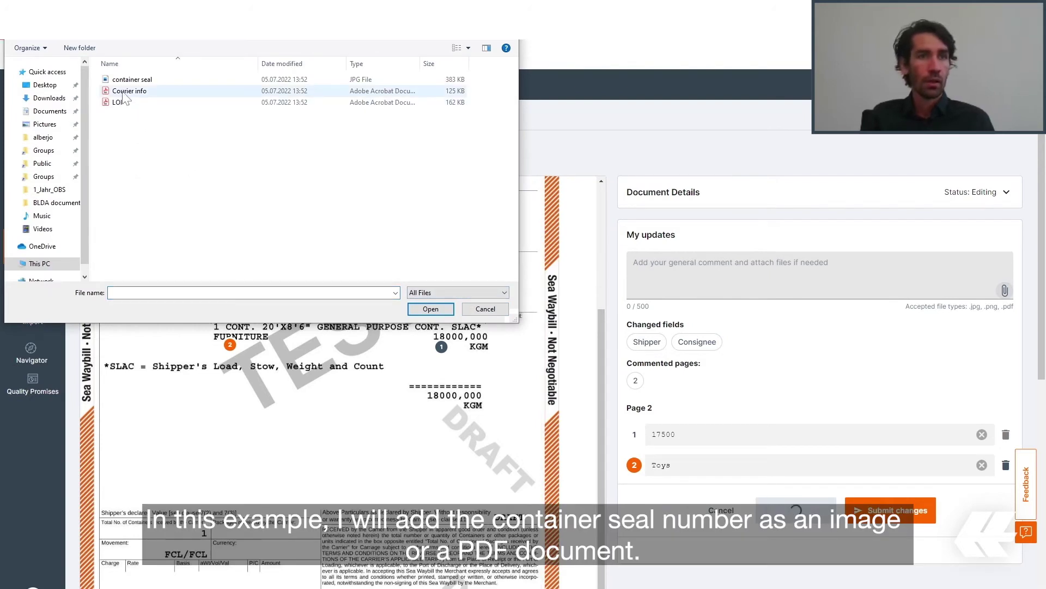
# Attach the container seal image to the corrections with the description 'Container seal'.
pyautogui.doubleClick(132, 80)
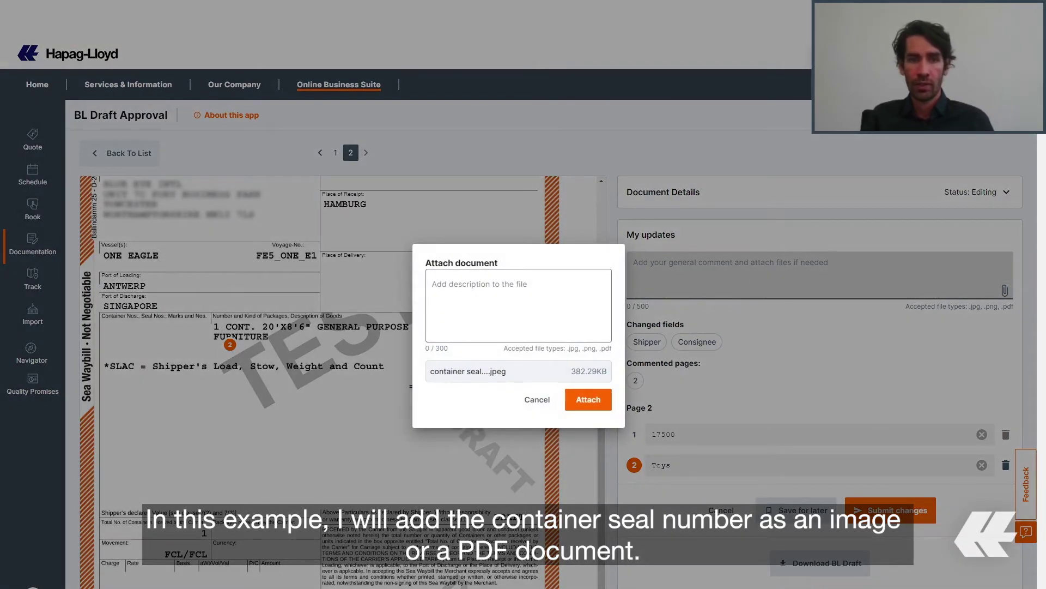
pyautogui.click(588, 404)
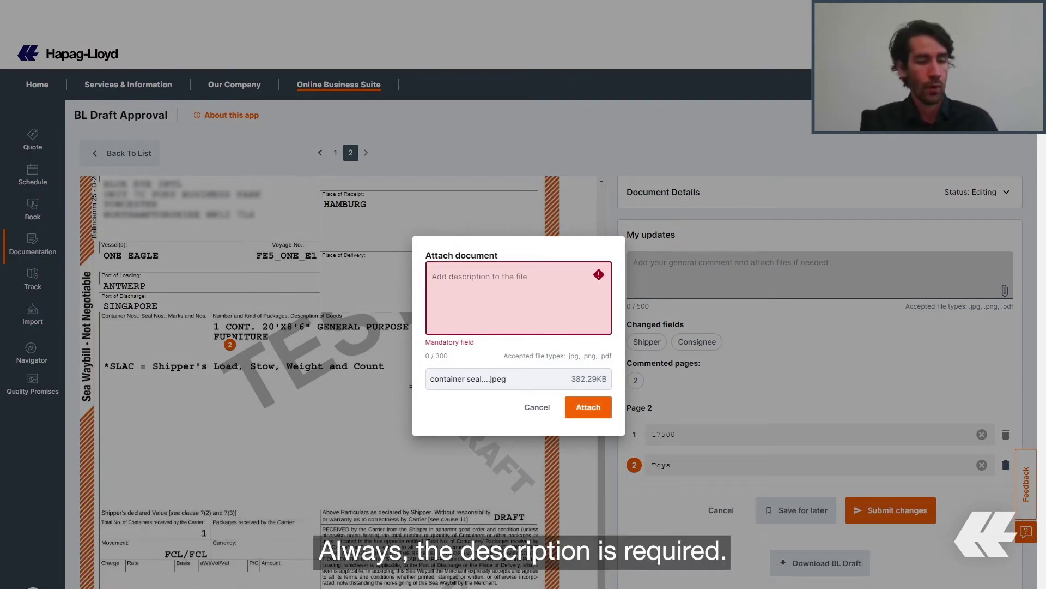
pyautogui.write('Container seal')
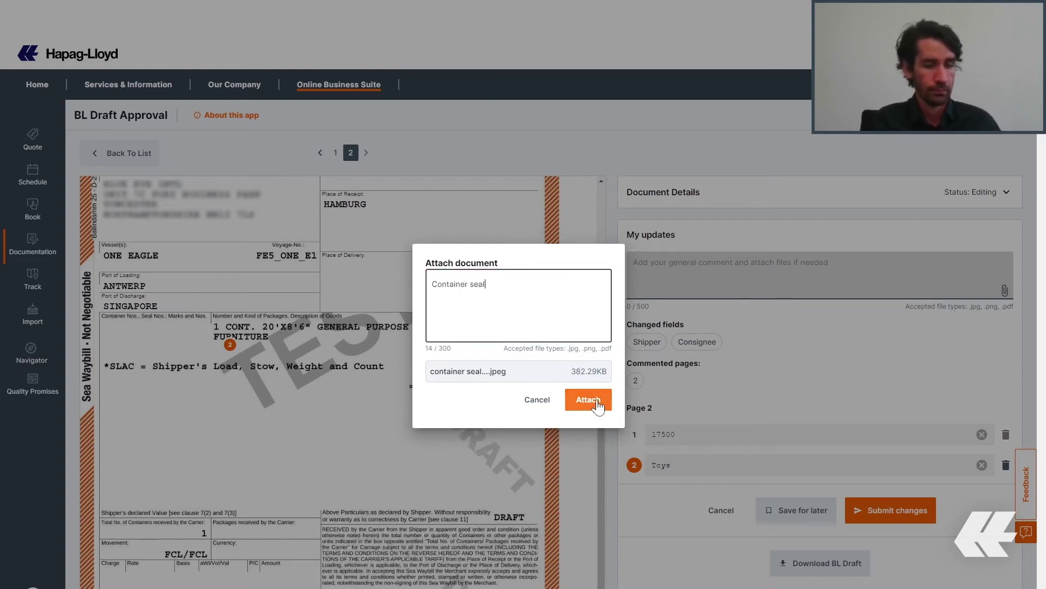
pyautogui.click(593, 402)
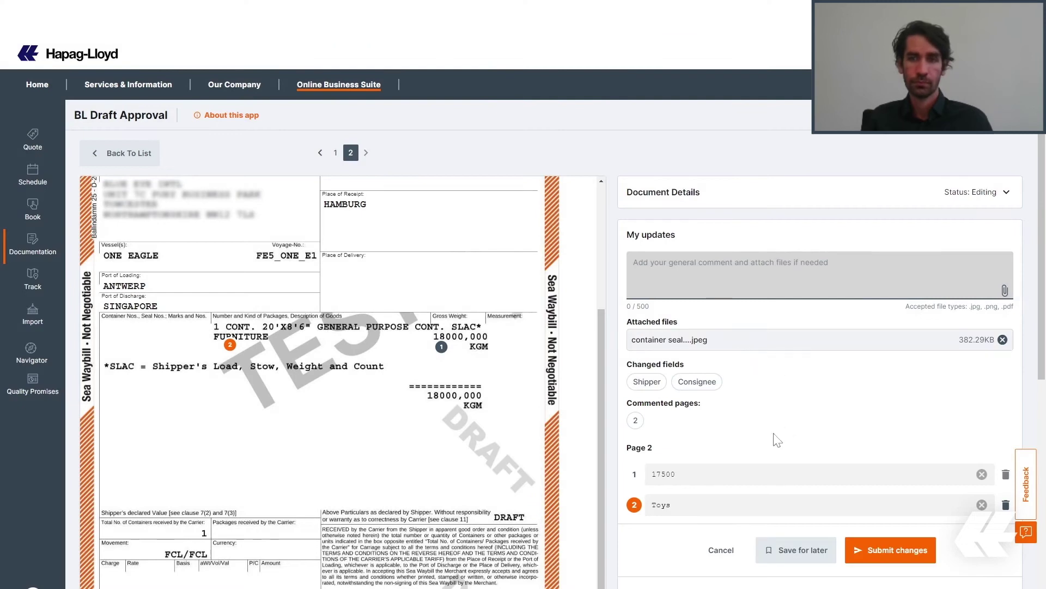
pyautogui.scroll(-2, 752, 394)
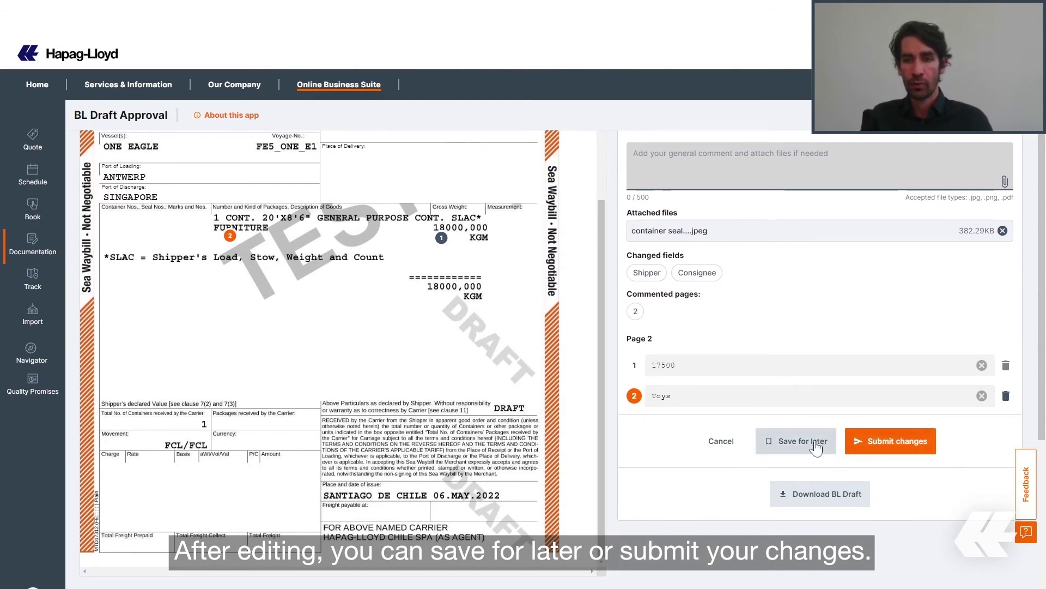
# Submit the draft corrections and confirm sending them to Hapag-Lloyd.
pyautogui.click(909, 444)
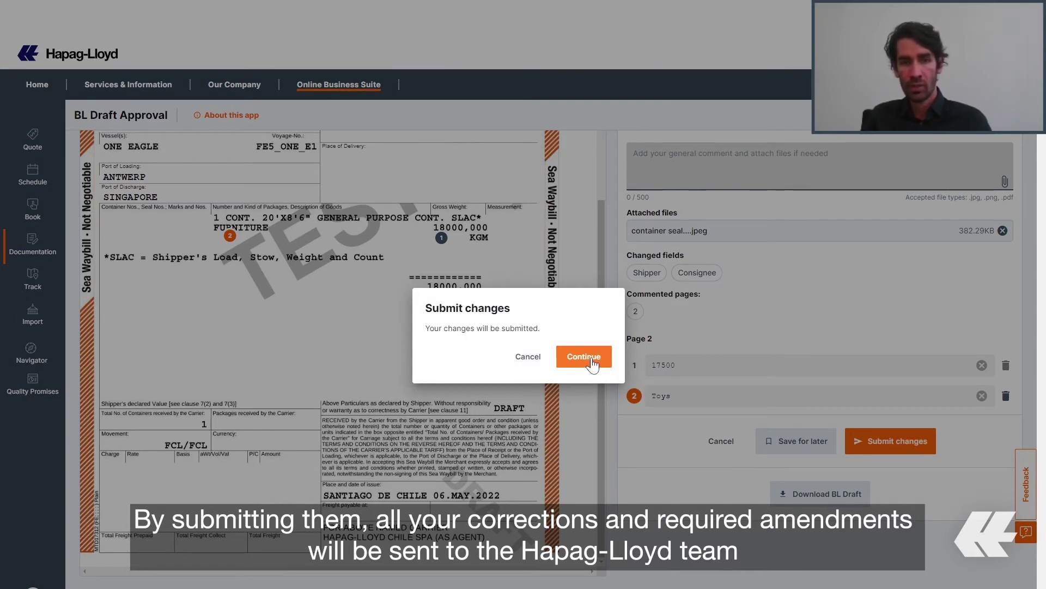
pyautogui.click(586, 356)
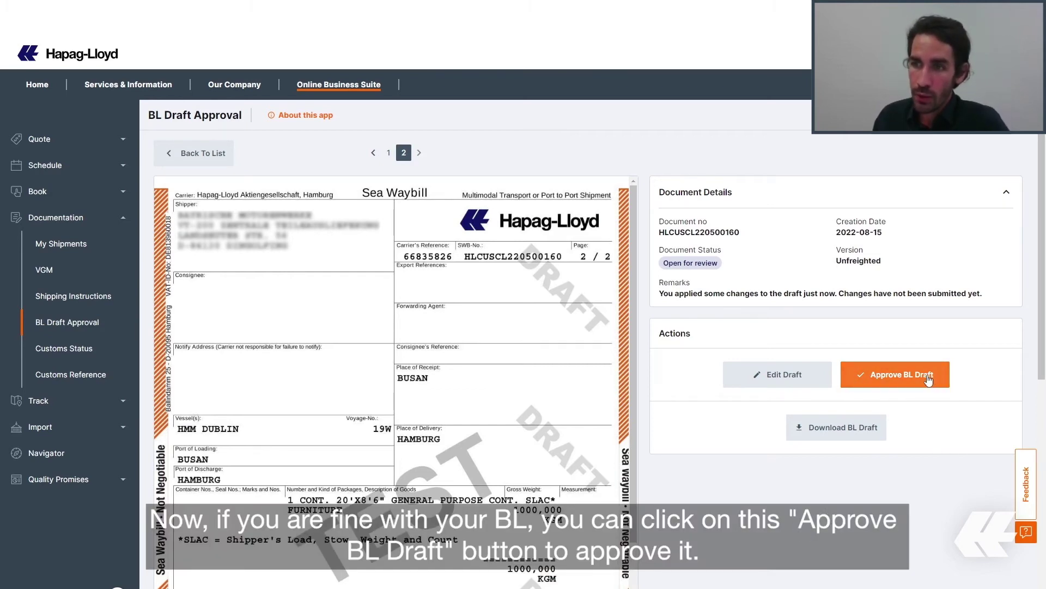
# Start approving the BL draft and enter 'manual instructions' as the release instructions.
pyautogui.click(902, 381)
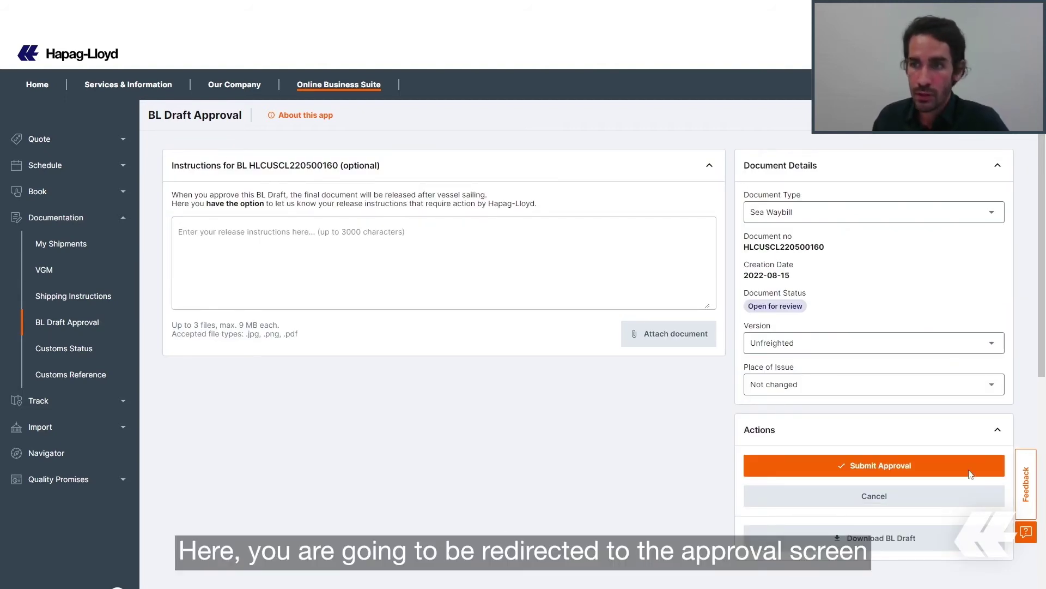
pyautogui.click(429, 262)
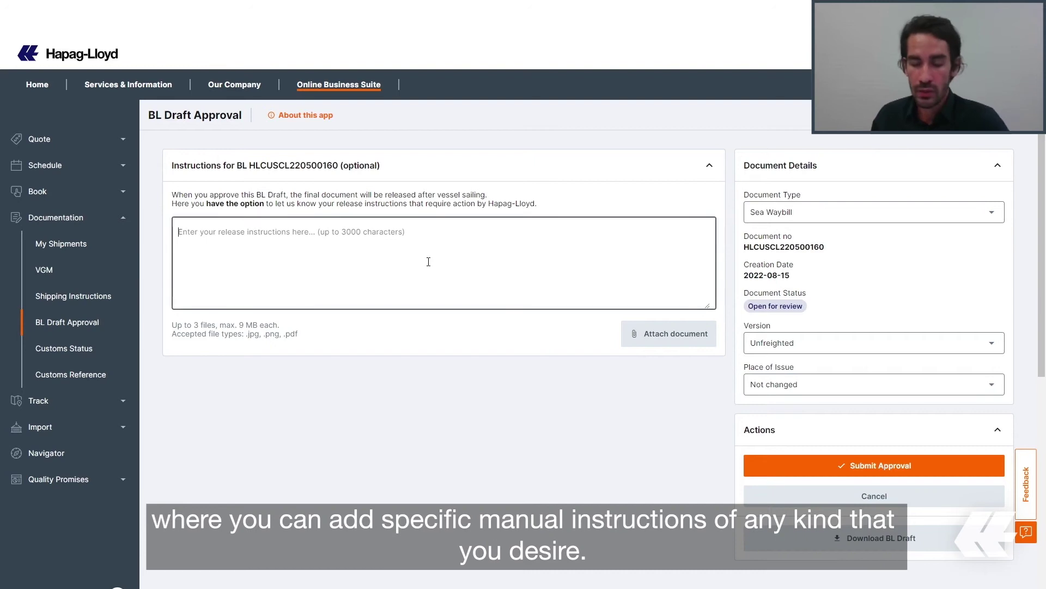
pyautogui.write('manu')
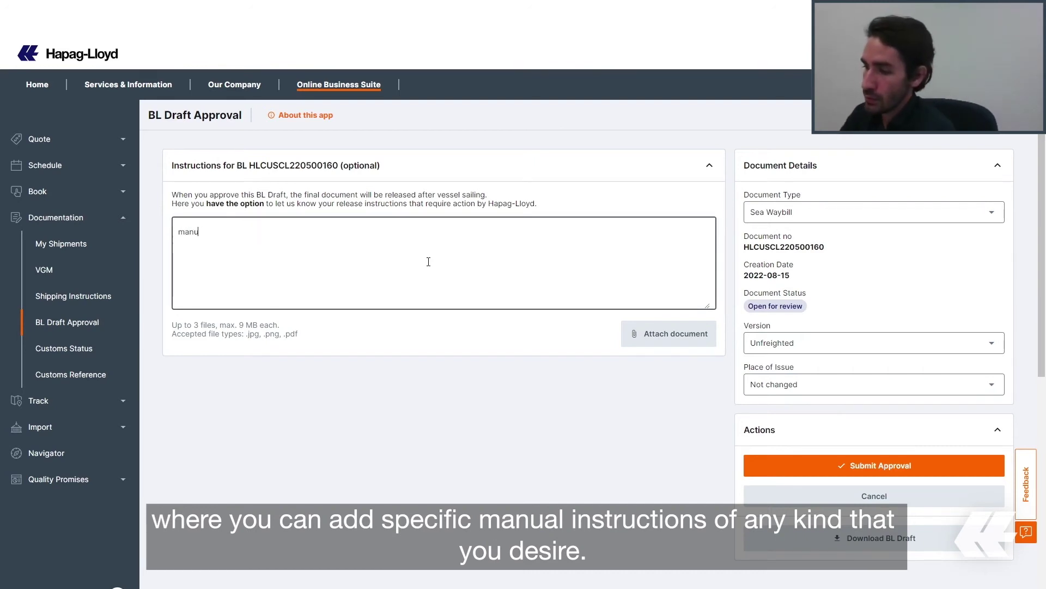
pyautogui.write('al instructions')
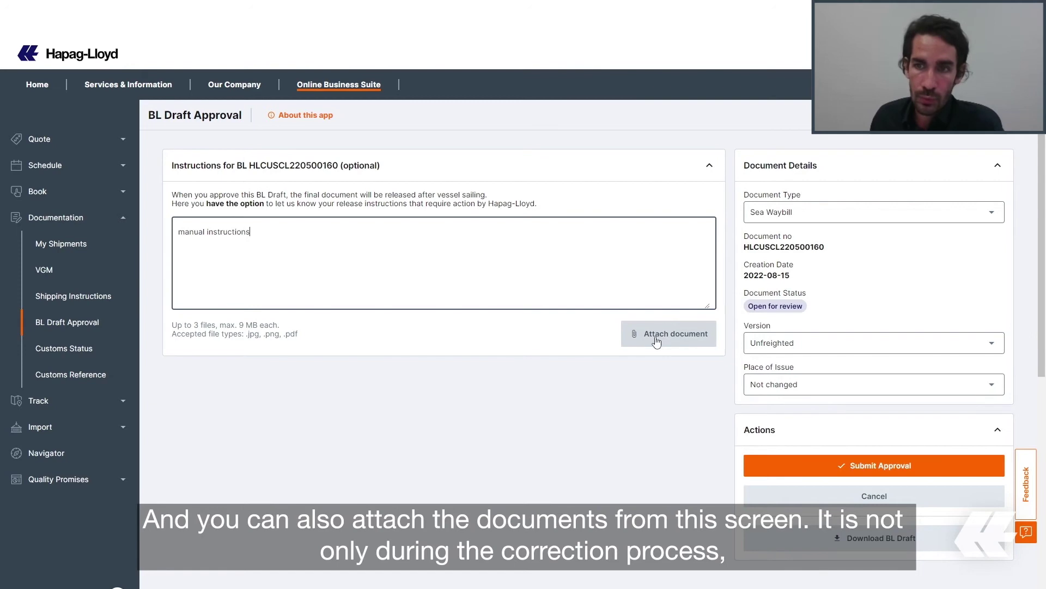
# Attach the container seal image to the approval, described as 'cntr seal'.
pyautogui.click(656, 341)
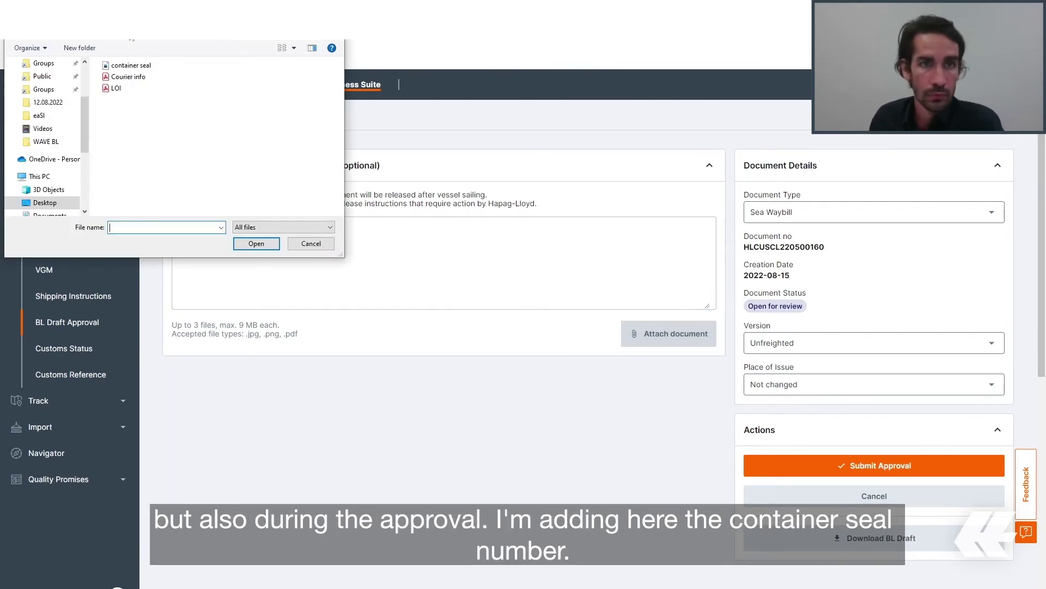
pyautogui.doubleClick(131, 65)
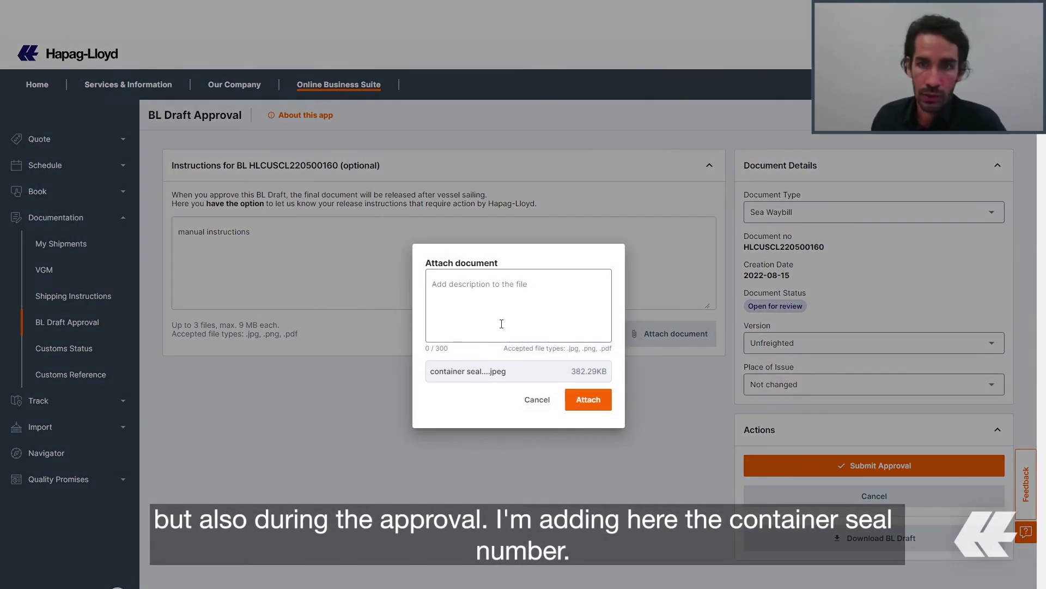
pyautogui.click(502, 324)
pyautogui.write('cntr')
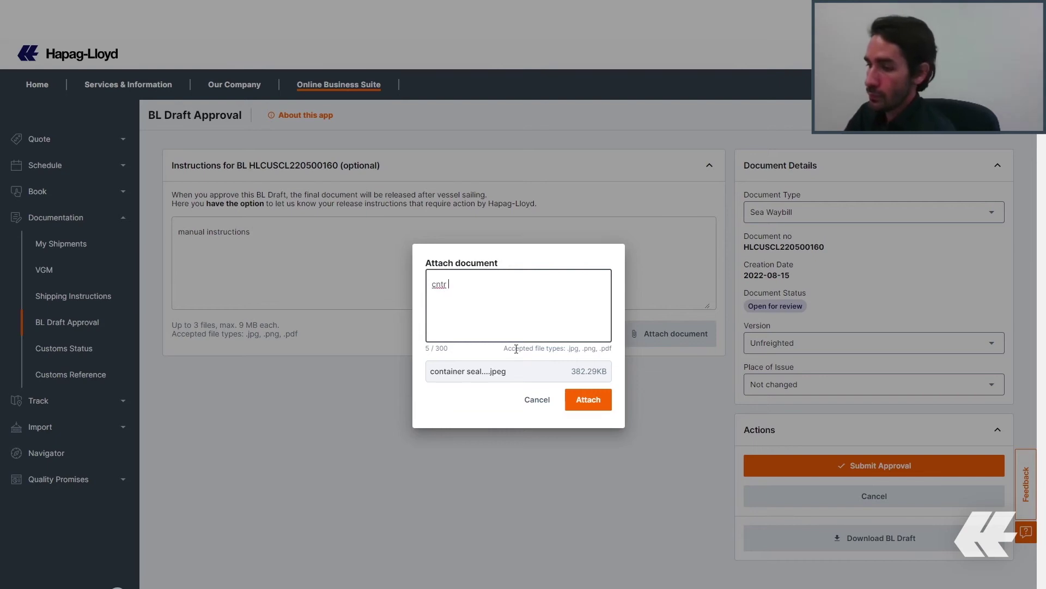
pyautogui.write('seal')
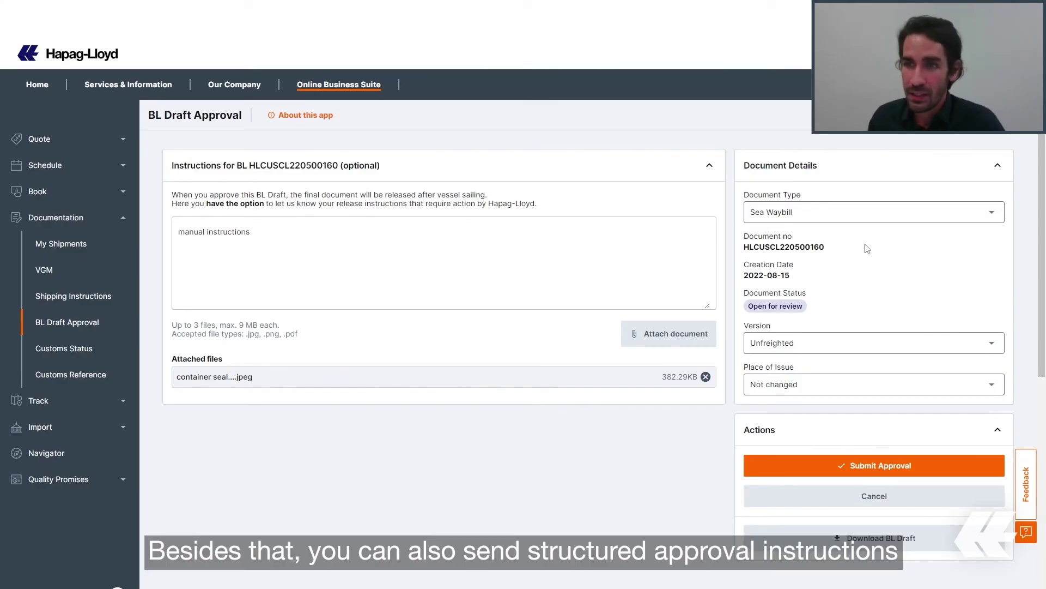
# Keep Sea Waybill as the document type and Unfreighted as the BL version.
pyautogui.click(985, 217)
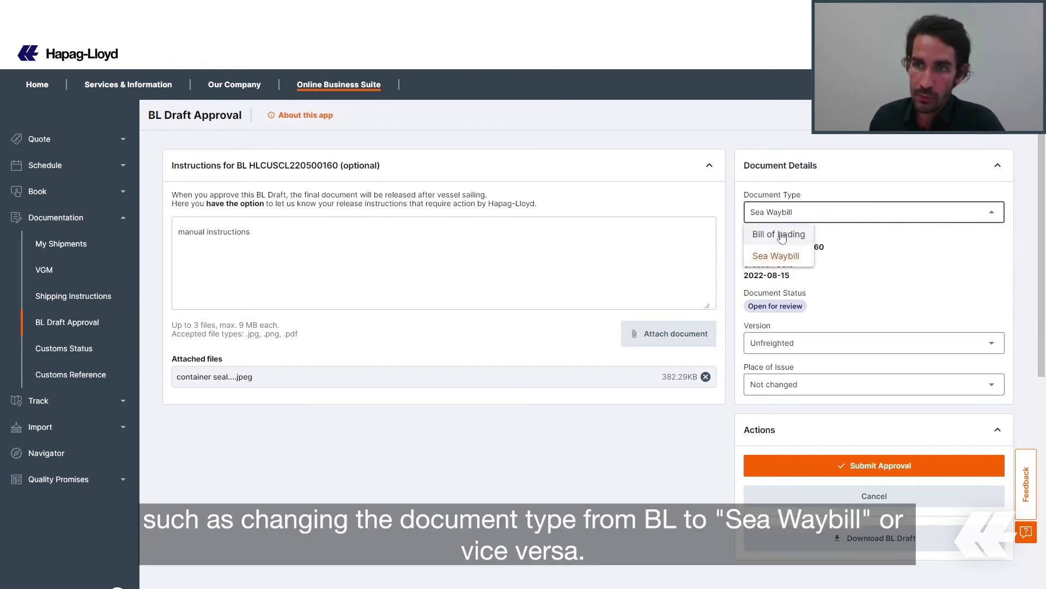
pyautogui.click(942, 287)
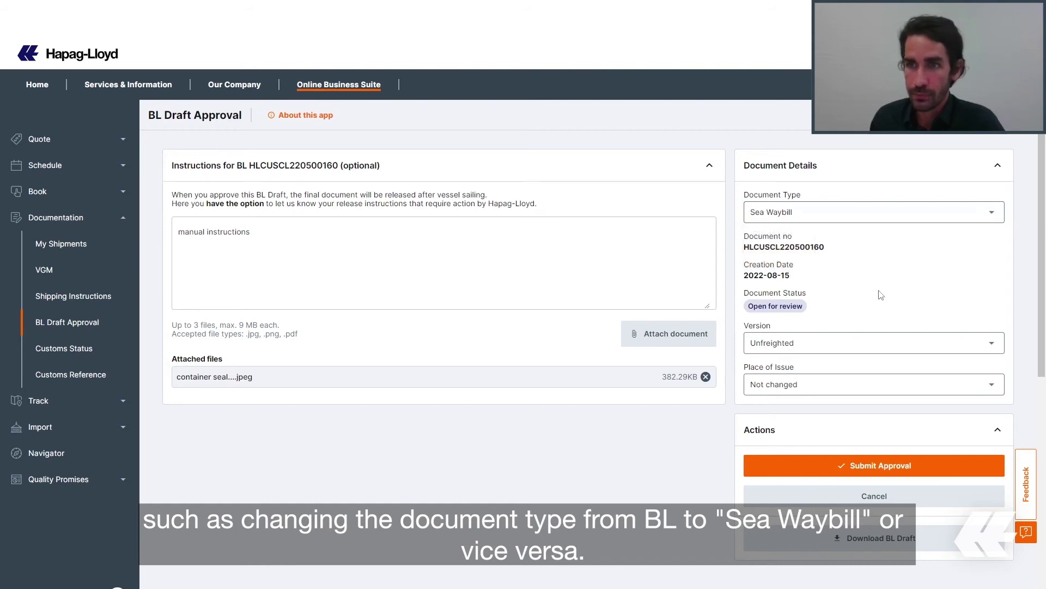
pyautogui.click(770, 344)
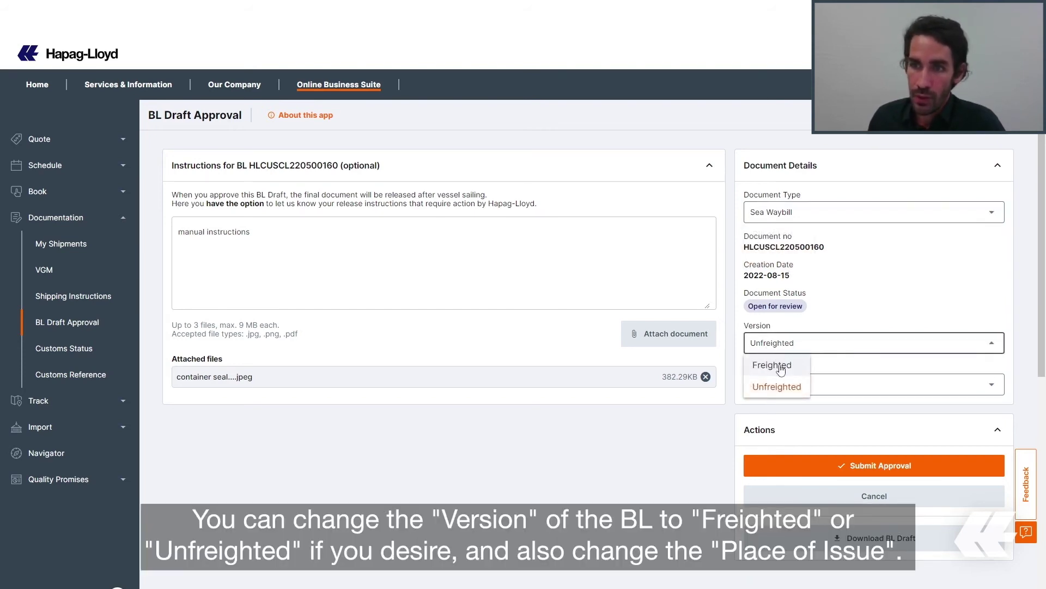
pyautogui.click(595, 488)
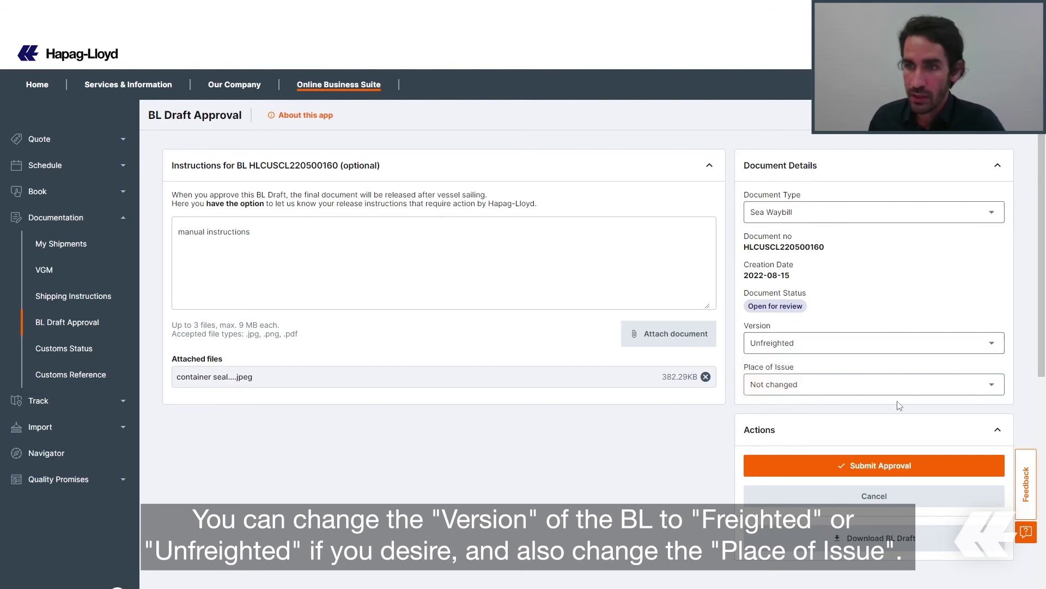
pyautogui.click(936, 390)
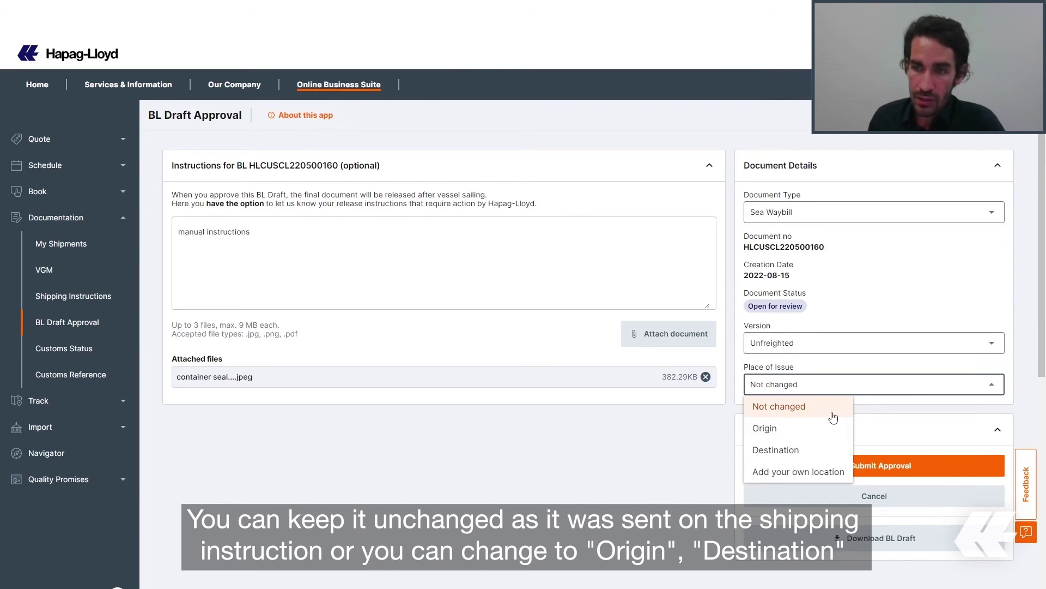
# Set Place of Issue to 'Add your own location' with Hamburg as the designated location.
pyautogui.click(810, 473)
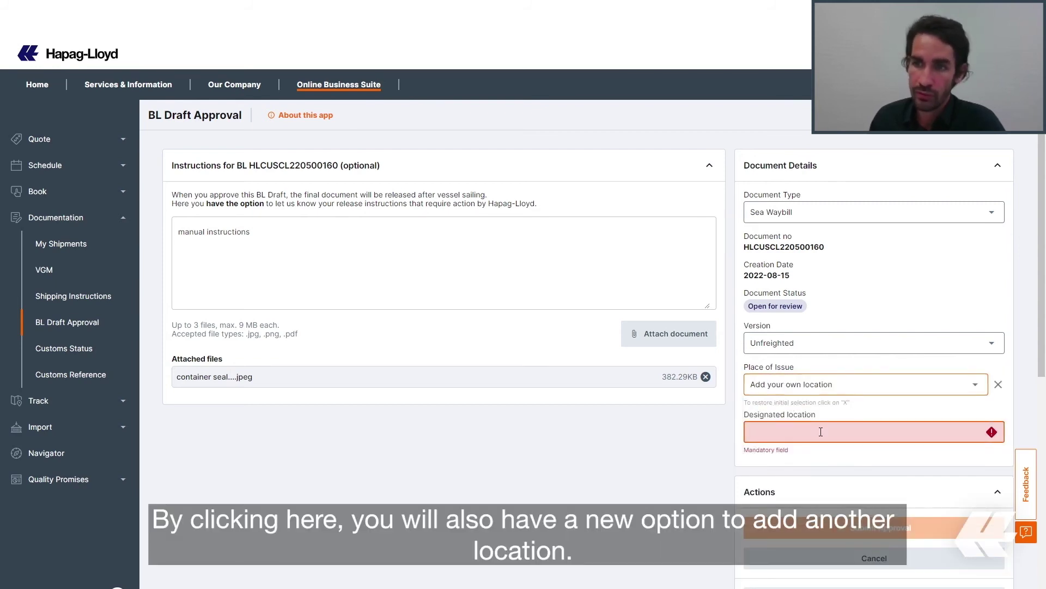
pyautogui.click(818, 433)
pyautogui.write('Hamburg')
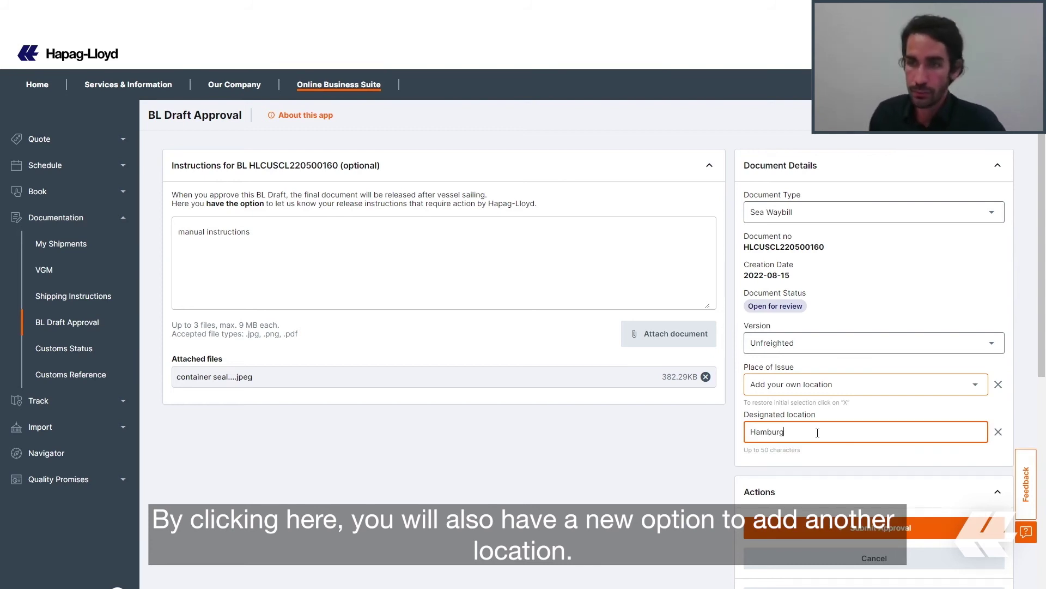
pyautogui.scroll(-5, 594, 456)
pyautogui.scroll(3, 598, 459)
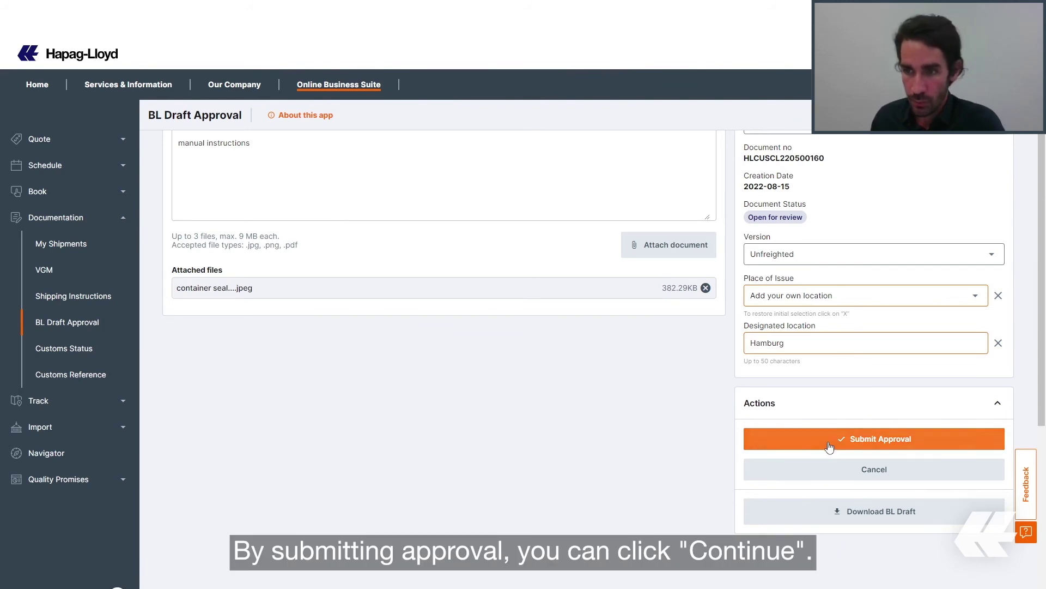
# Submit the BL draft approval and confirm it so the status reads Approval sent.
pyautogui.click(828, 443)
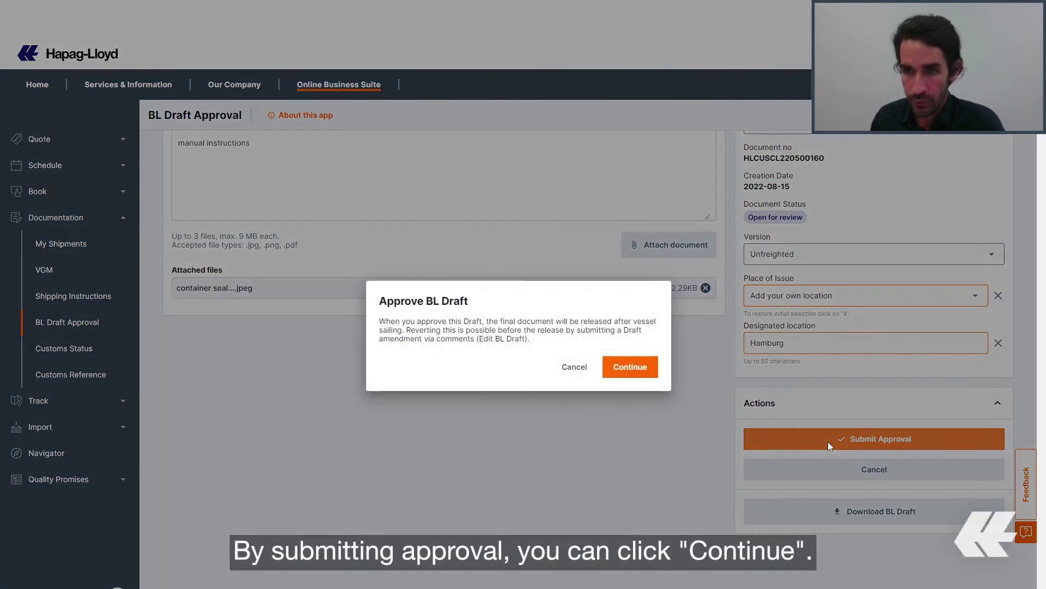
pyautogui.click(624, 370)
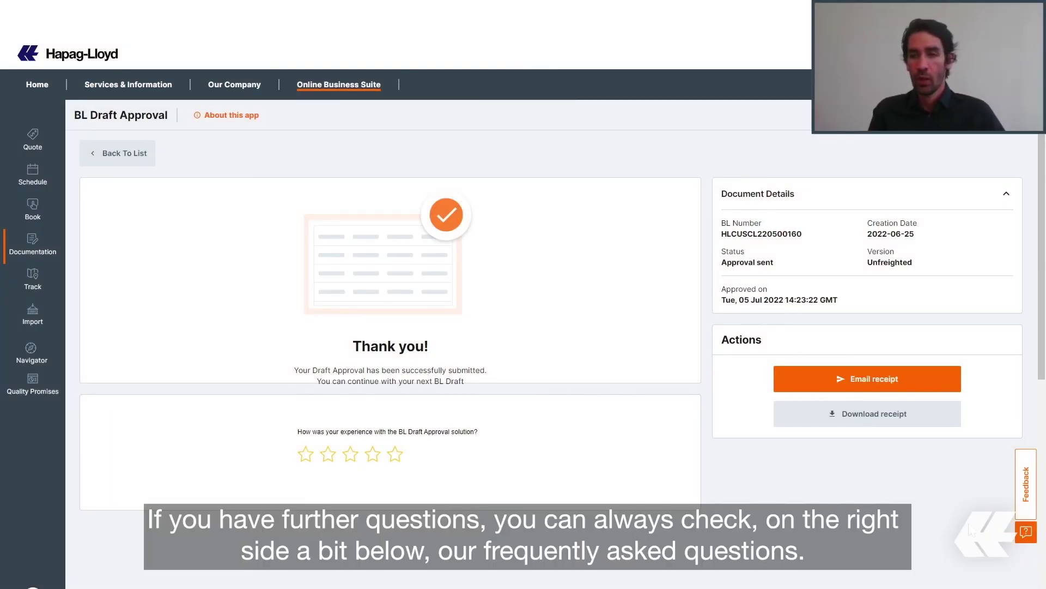
pyautogui.click(1026, 532)
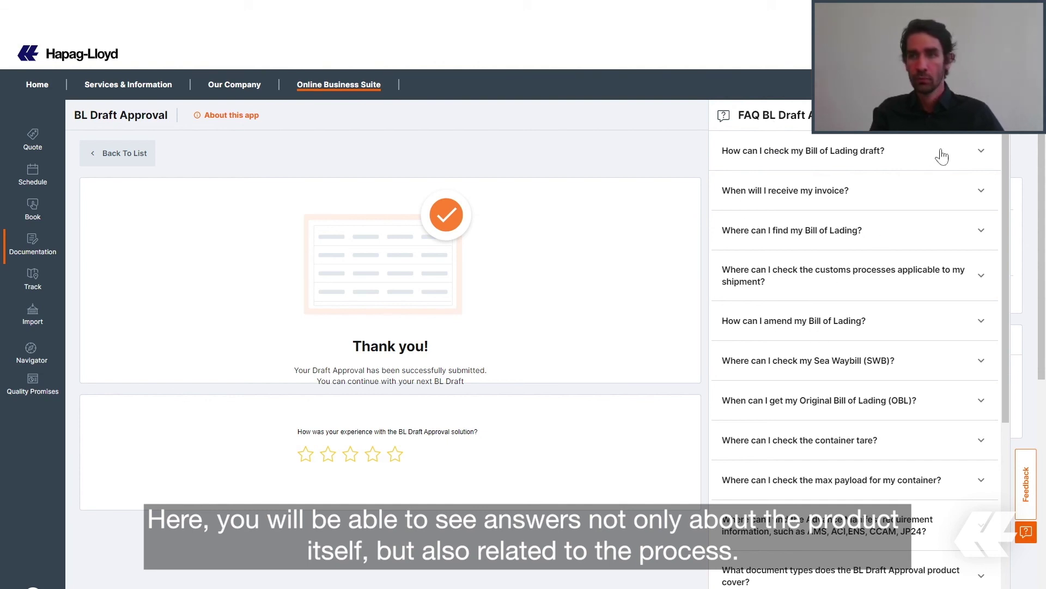
pyautogui.click(1025, 115)
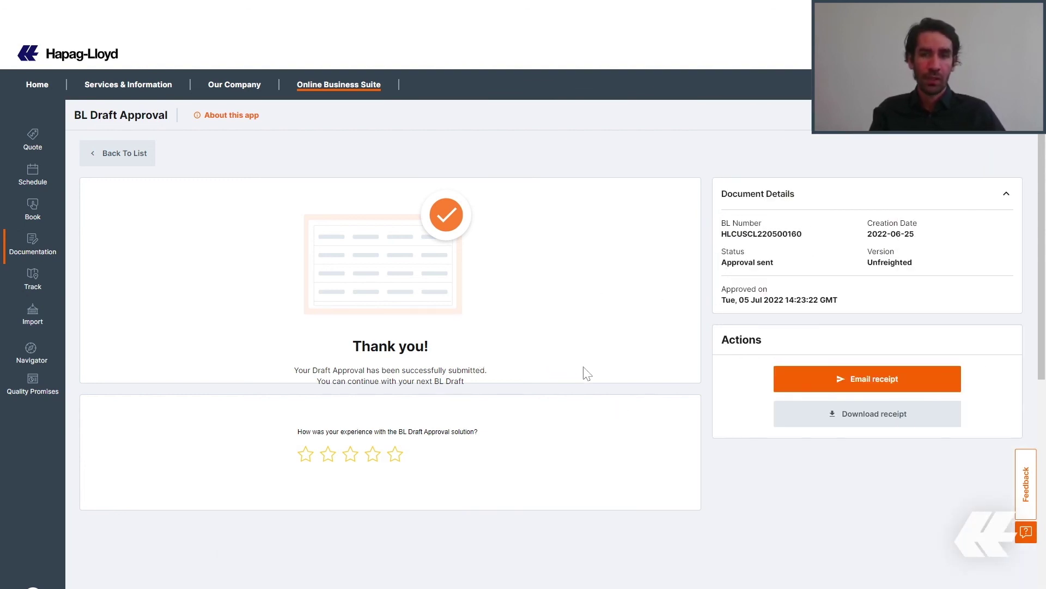
# Rate the application five stars with the feedback comment 'BLDA rocks!'.
pyautogui.click(1032, 493)
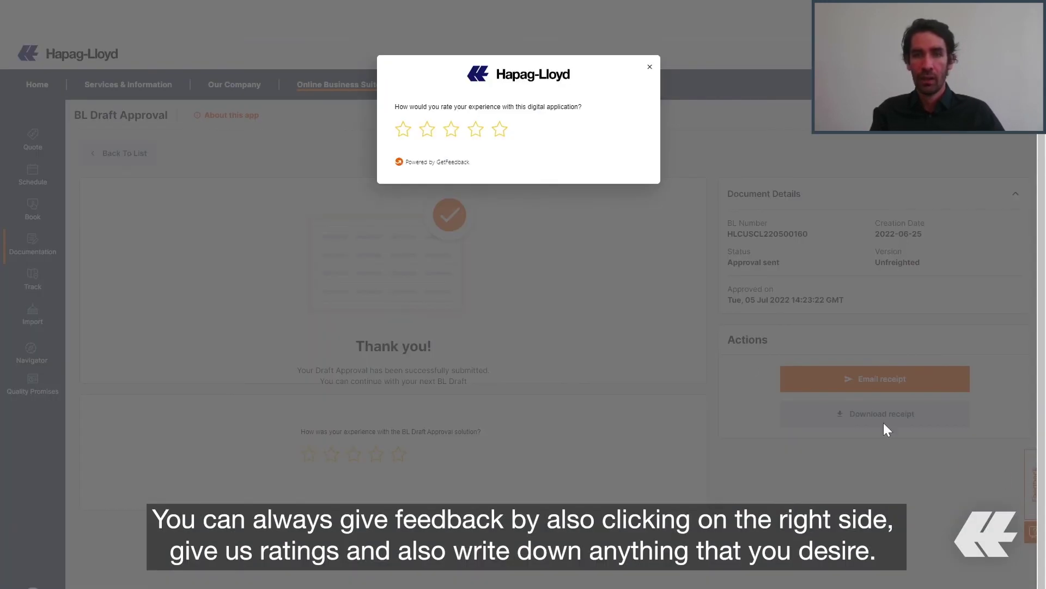
pyautogui.click(500, 129)
pyautogui.click(399, 181)
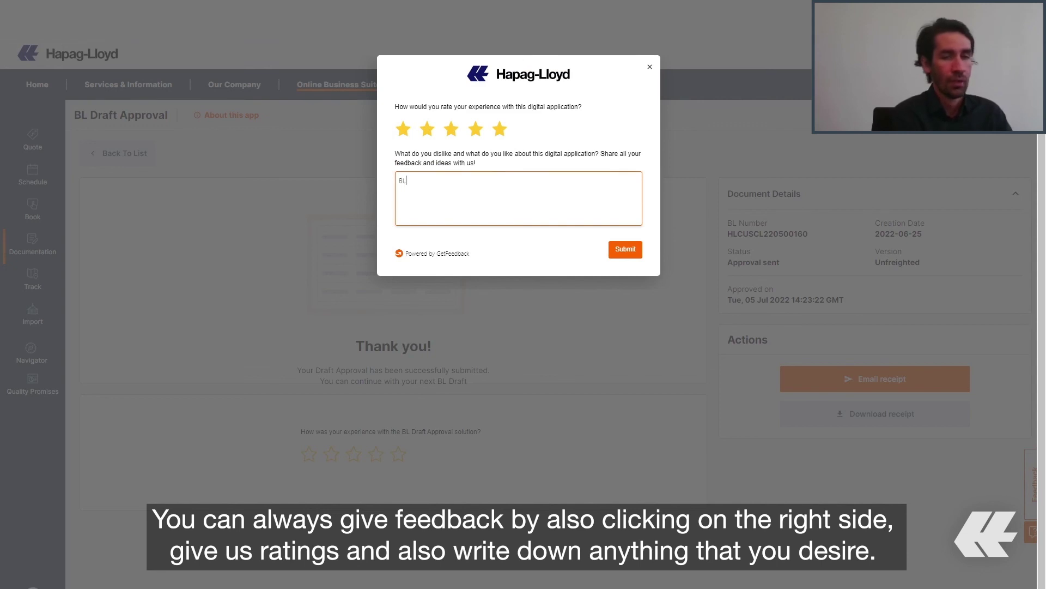
pyautogui.write('BLDA rocks!')
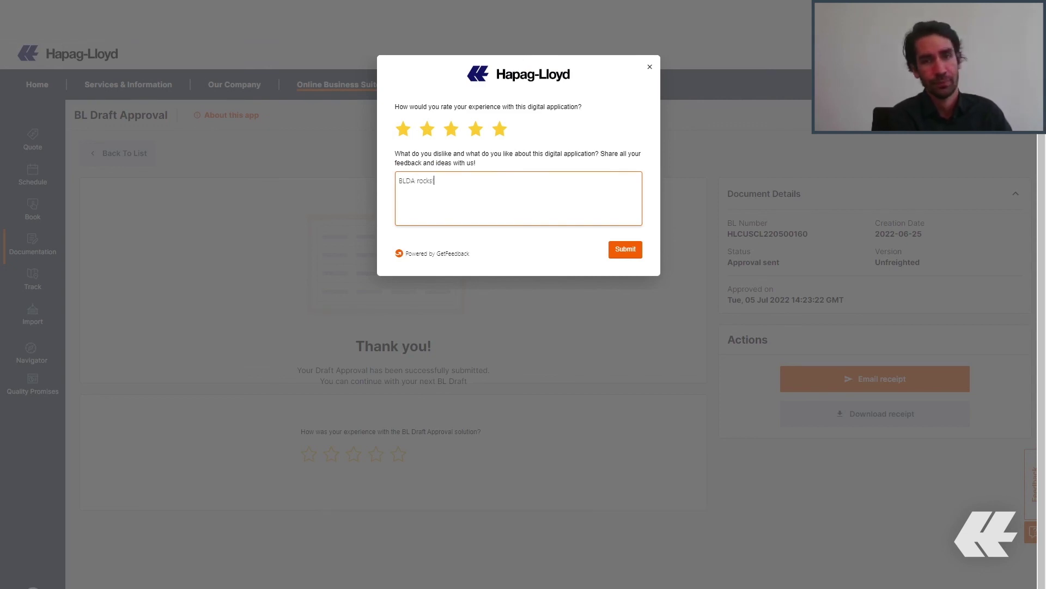